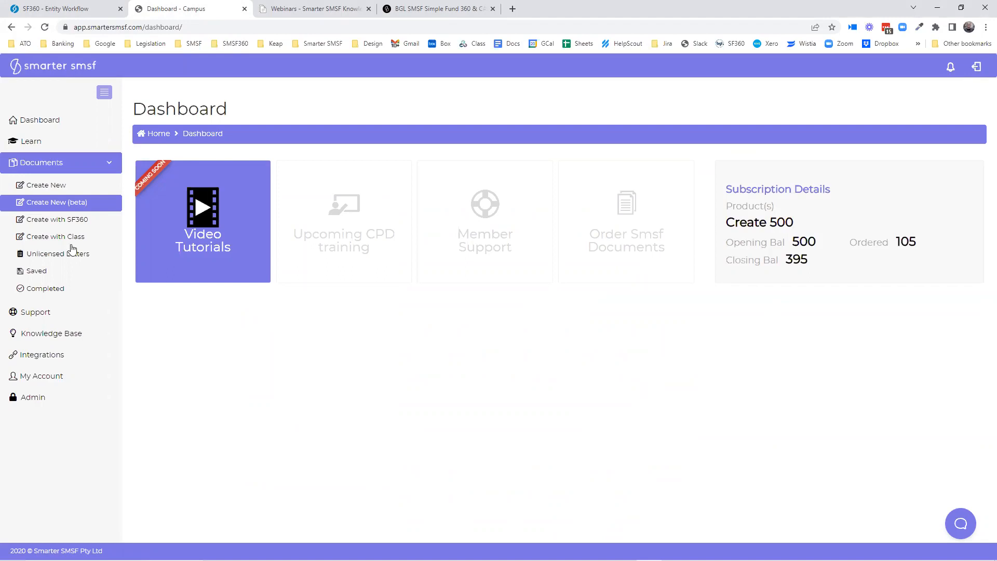
click(73, 249)
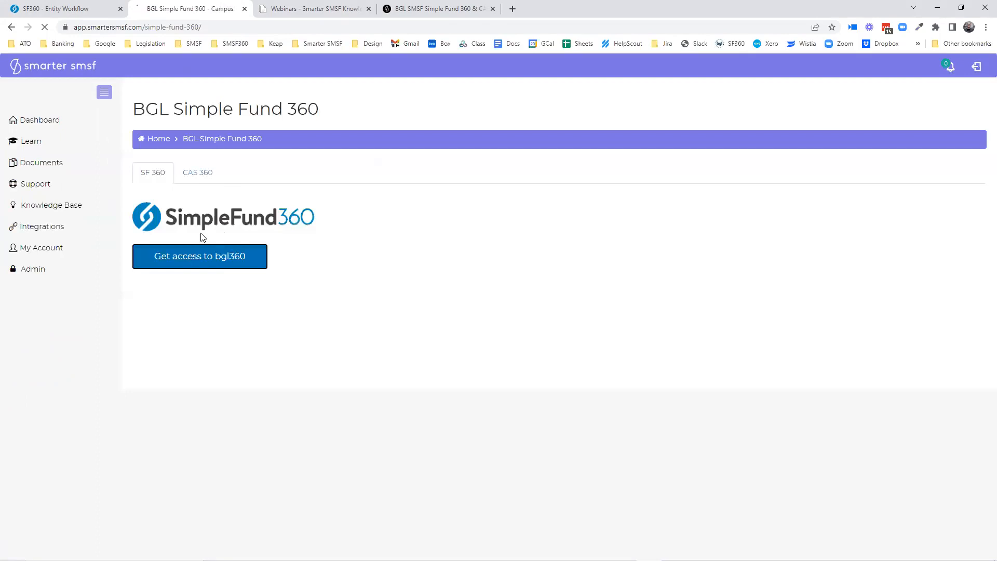
click(213, 257)
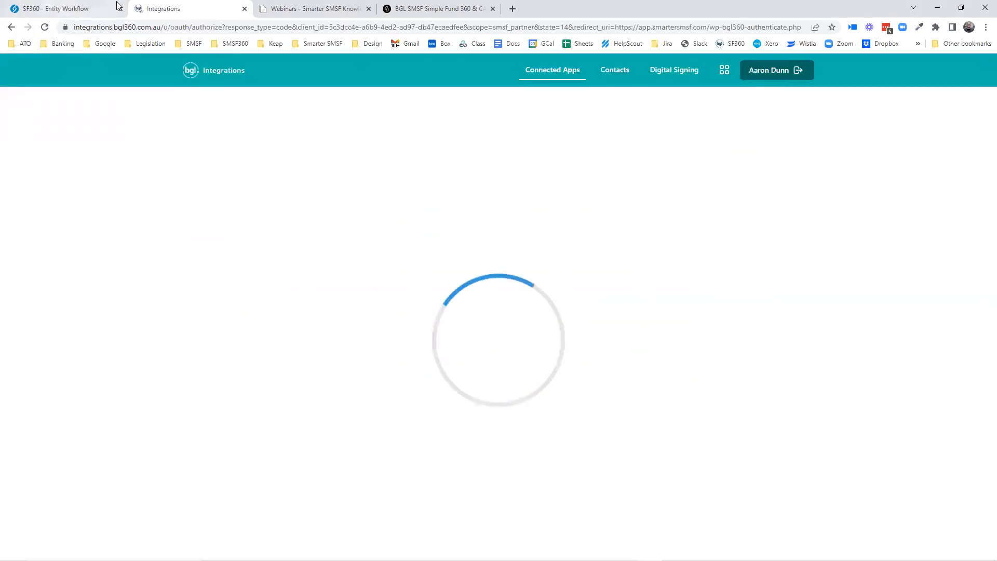
click(12, 29)
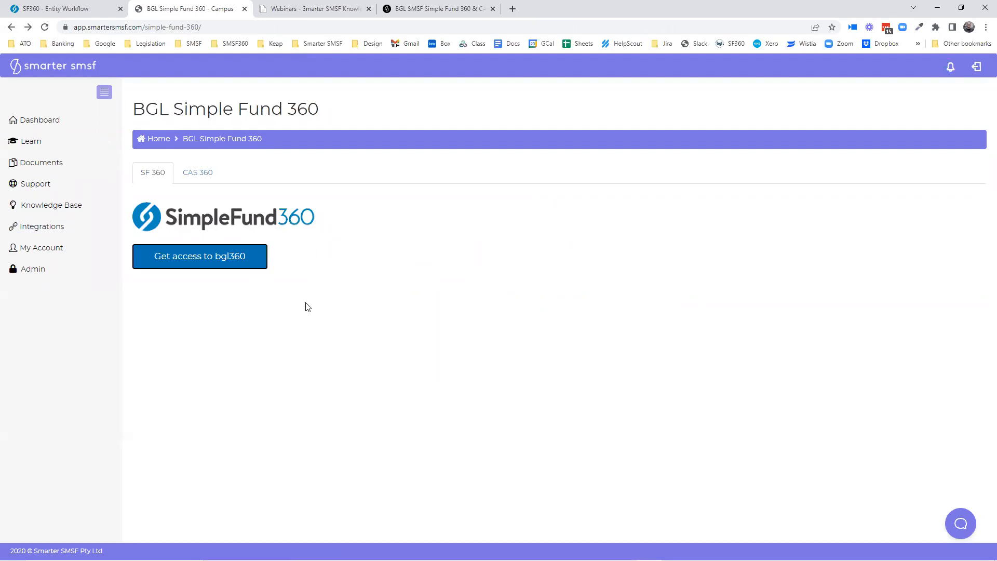
Open the page for creating new SMSF documents and review the full list of available documents with their pay-as-you-go prices
click(81, 167)
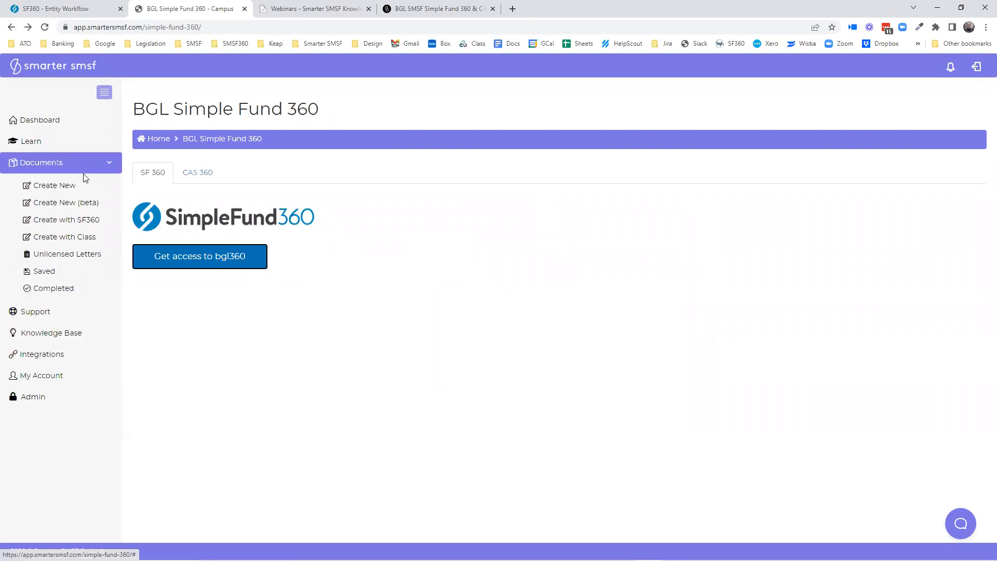
click(71, 188)
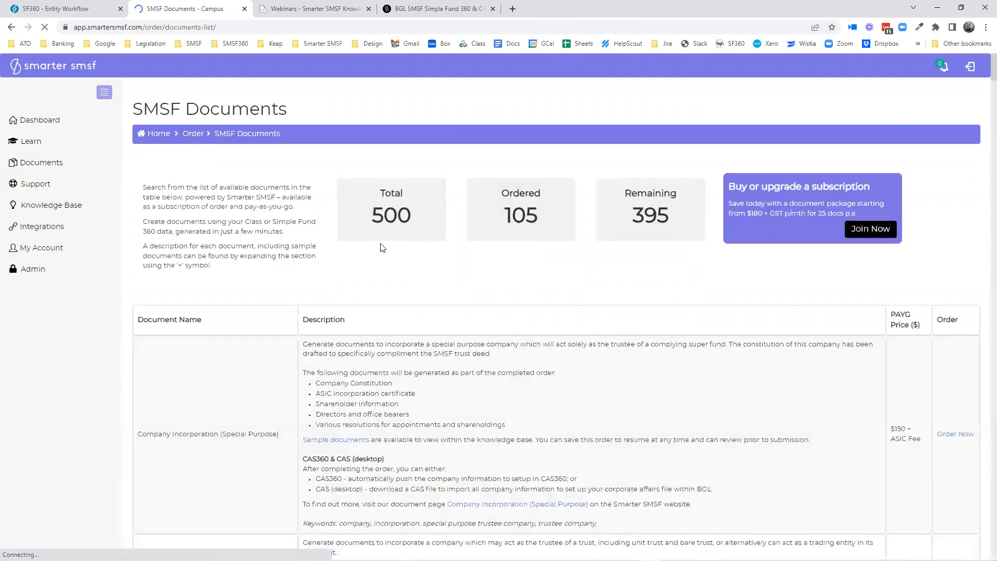
scroll(383, 246, down, 2)
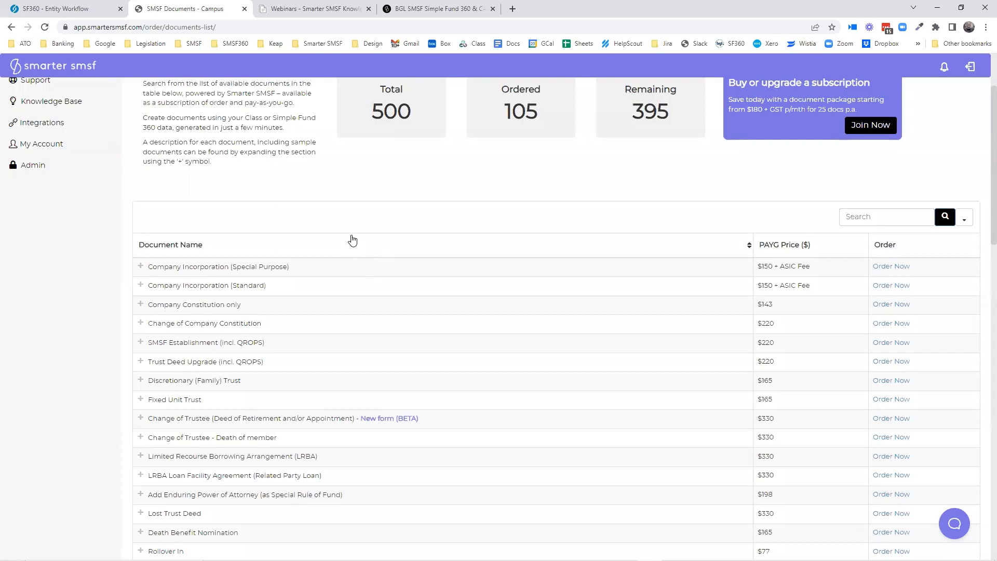
scroll(348, 241, up, 2)
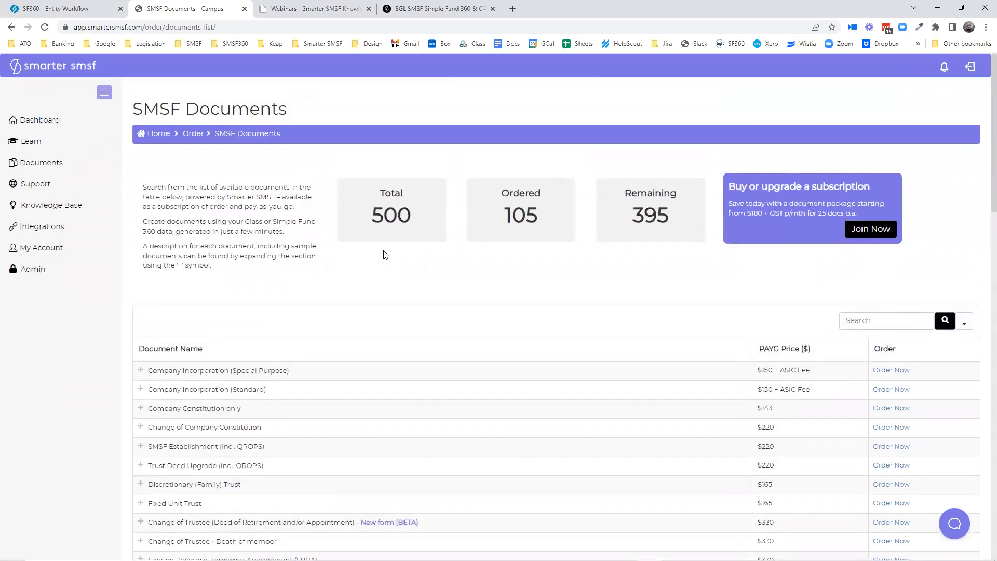
scroll(371, 285, down, 6)
scroll(371, 286, down, 15)
scroll(371, 285, up, 12)
scroll(371, 284, up, 9)
Switch to Simple Fund 360 and open Order Documents to reach the Smarter SMSF authorisation page
click(57, 9)
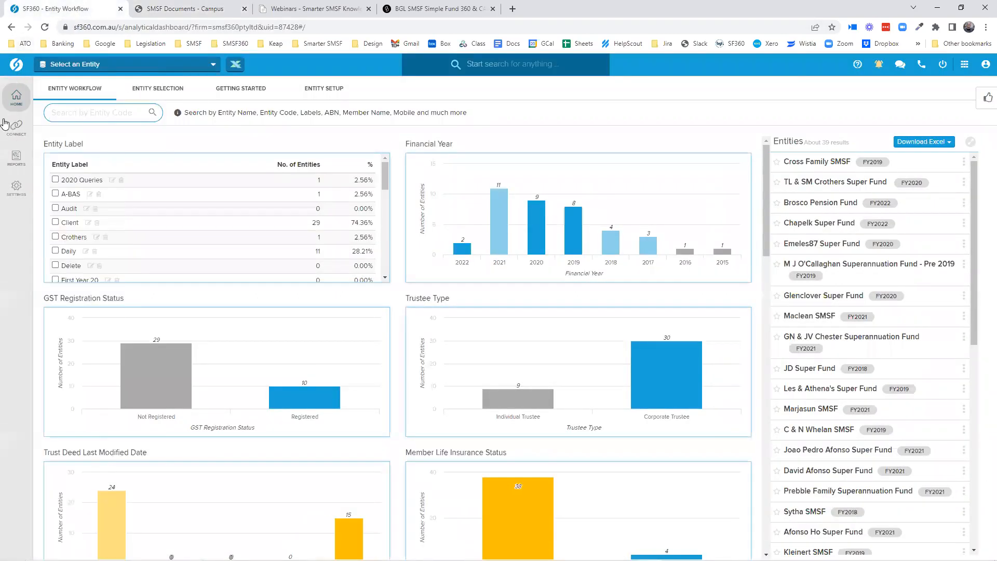
mouse_move(15, 126)
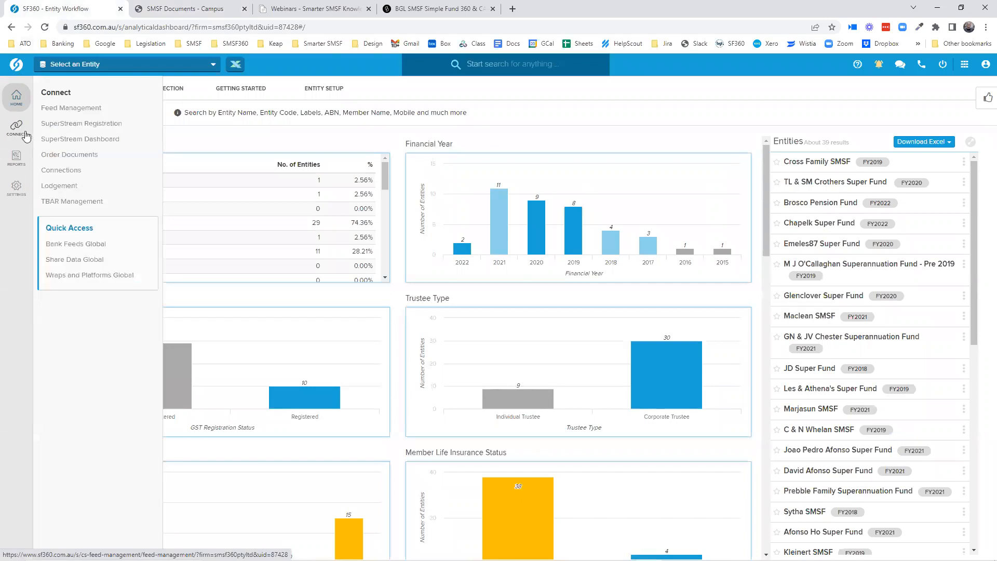
click(58, 156)
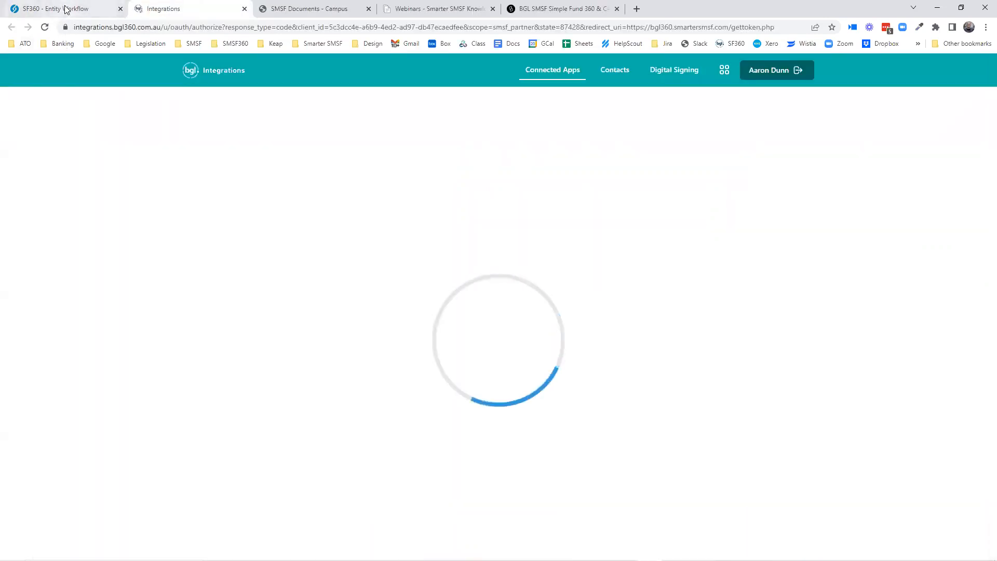
click(73, 9)
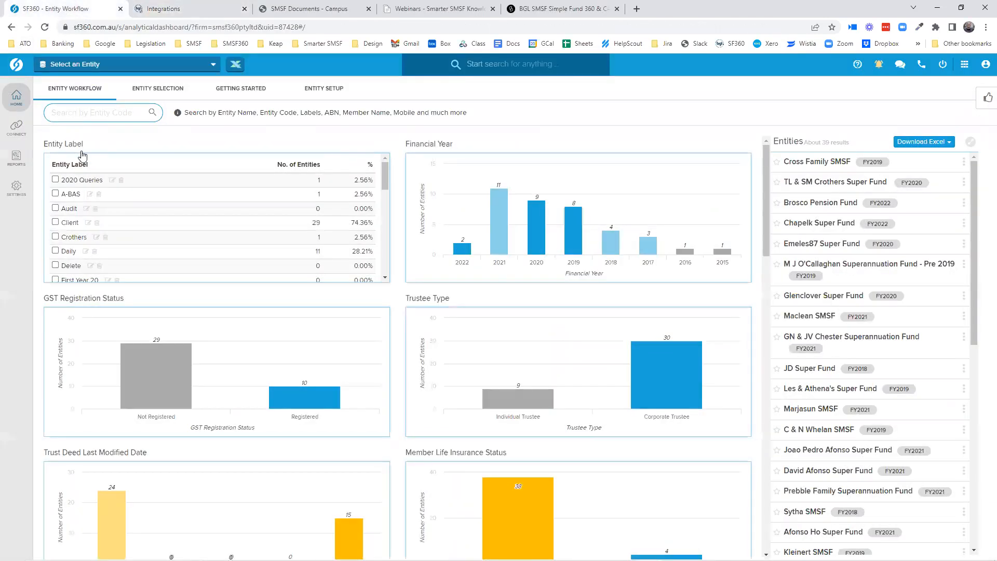
key(ctrl+Tab)
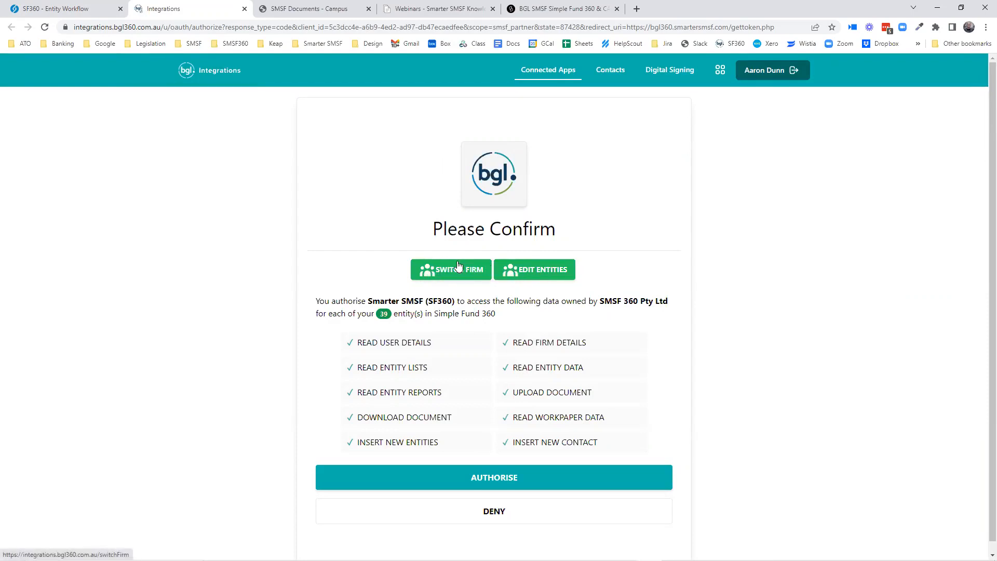
Review the enabled entities for the Smarter SMSF connection in the Entity Selector, then close it without saving
click(548, 275)
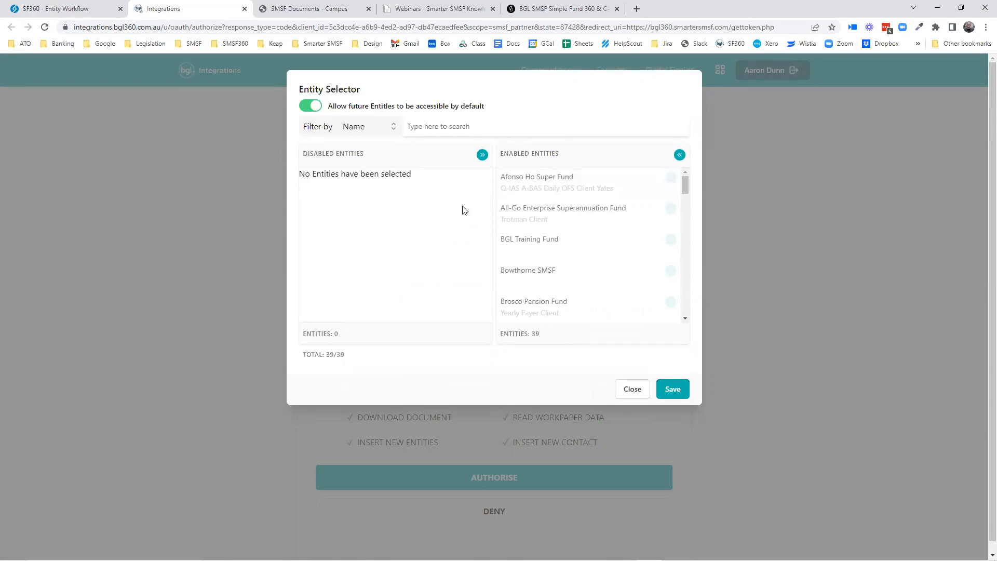
scroll(648, 252, down, 3)
scroll(648, 252, down, 10)
scroll(648, 263, up, 15)
click(626, 398)
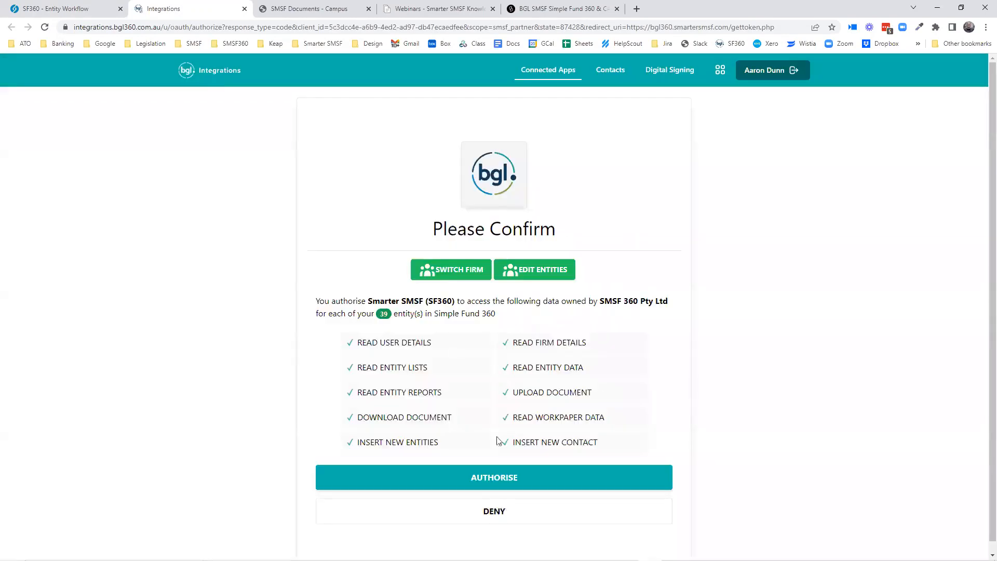
Authorise Smarter SMSF (SF360) to access the SMSF 360 Pty Ltd entity data in Simple Fund 360
click(484, 477)
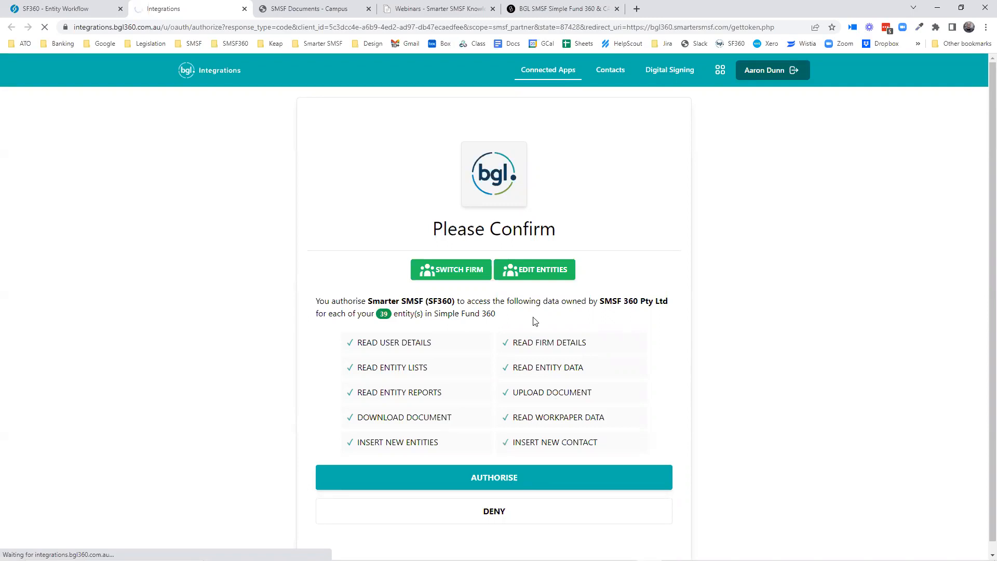
click(70, 11)
mouse_move(16, 128)
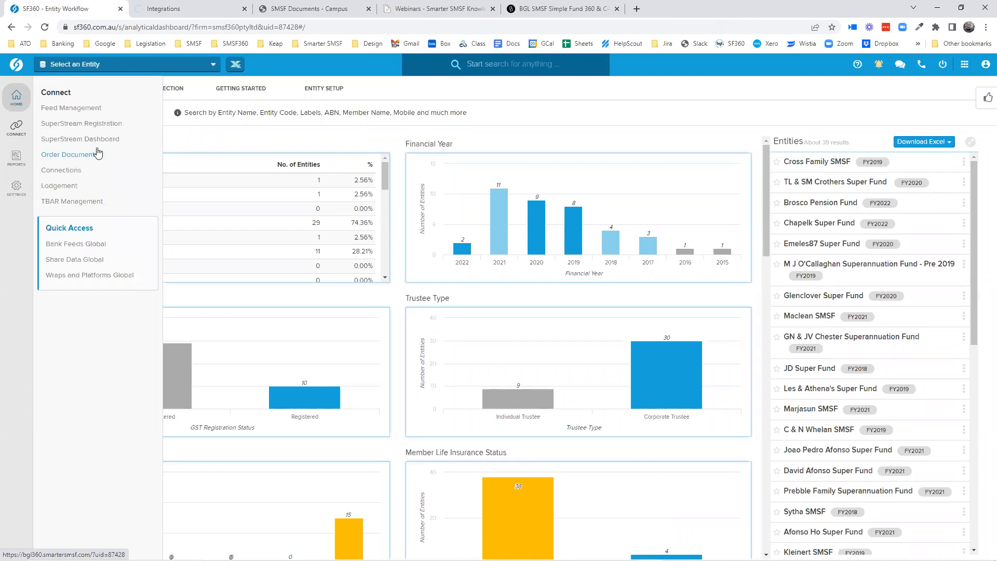
click(192, 12)
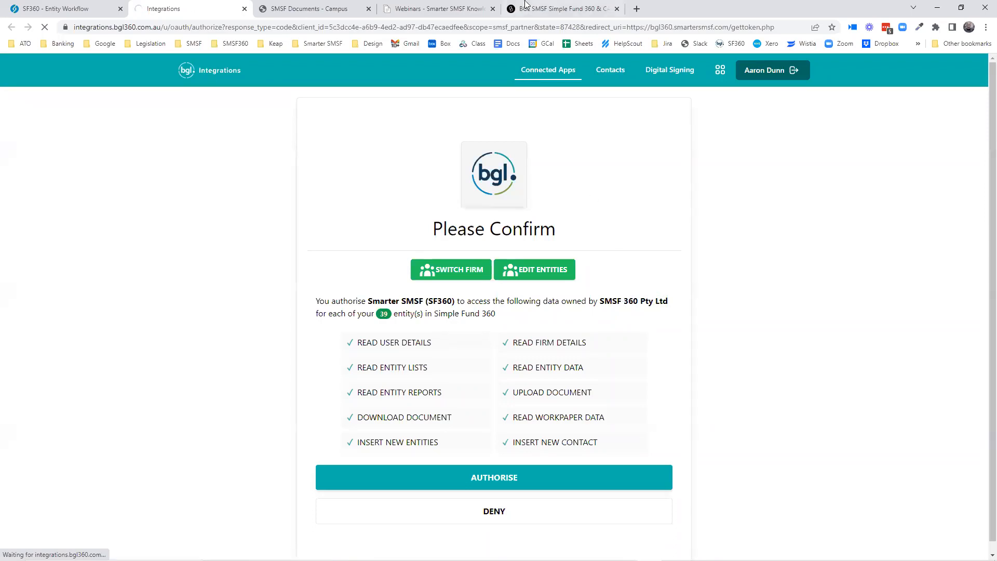
Review the Simple Fund 360 getting-started steps on the Smarter SMSF website and open the link to the document-ordering demo videos
click(559, 6)
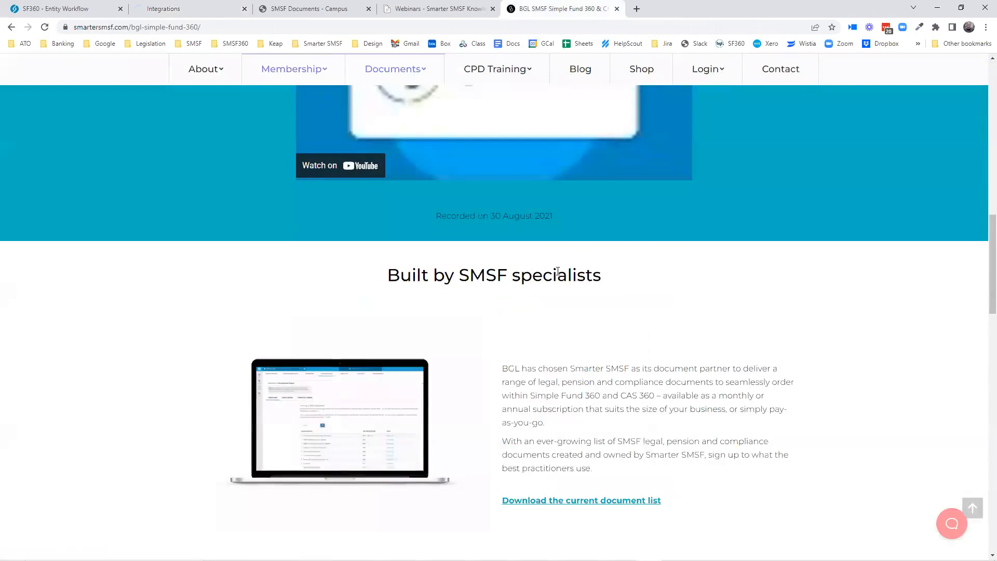
scroll(590, 315, down, 3)
scroll(590, 314, down, 6)
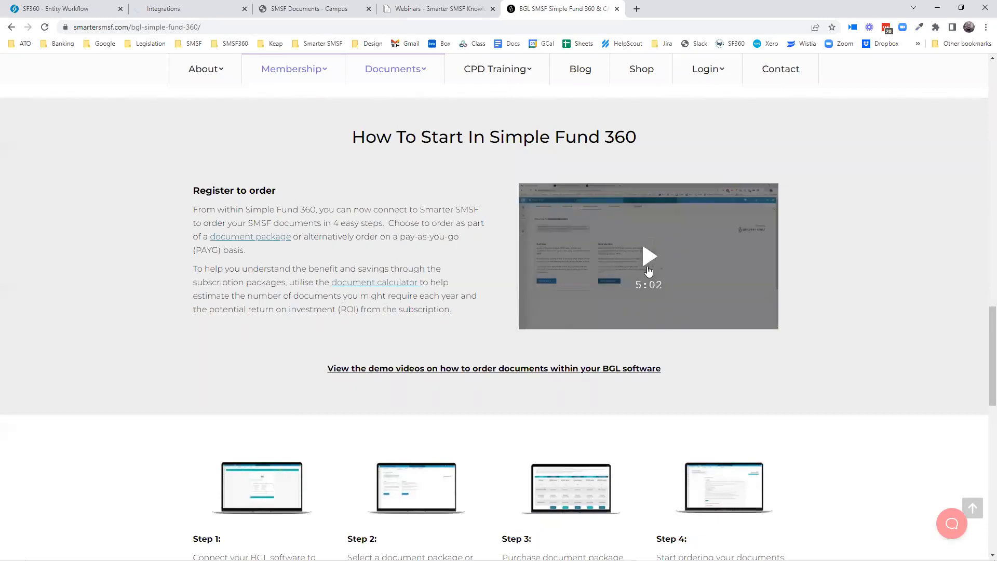
scroll(389, 284, down, 8)
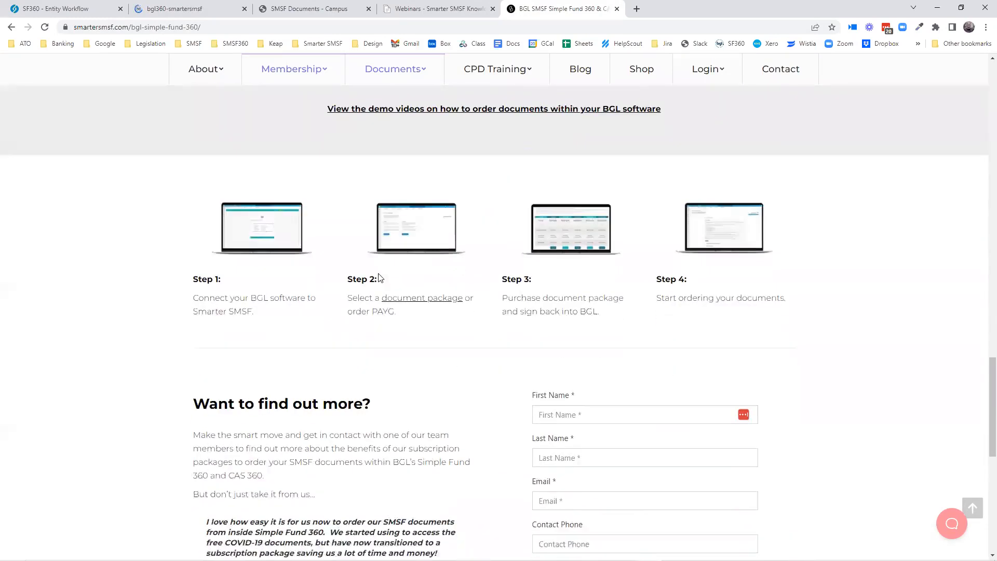
scroll(389, 284, up, 5)
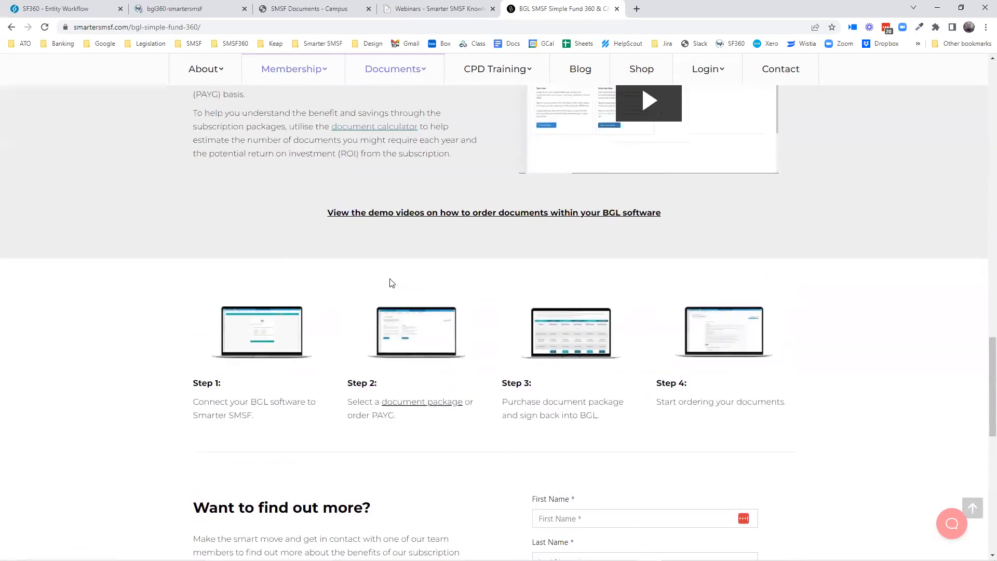
click(480, 216)
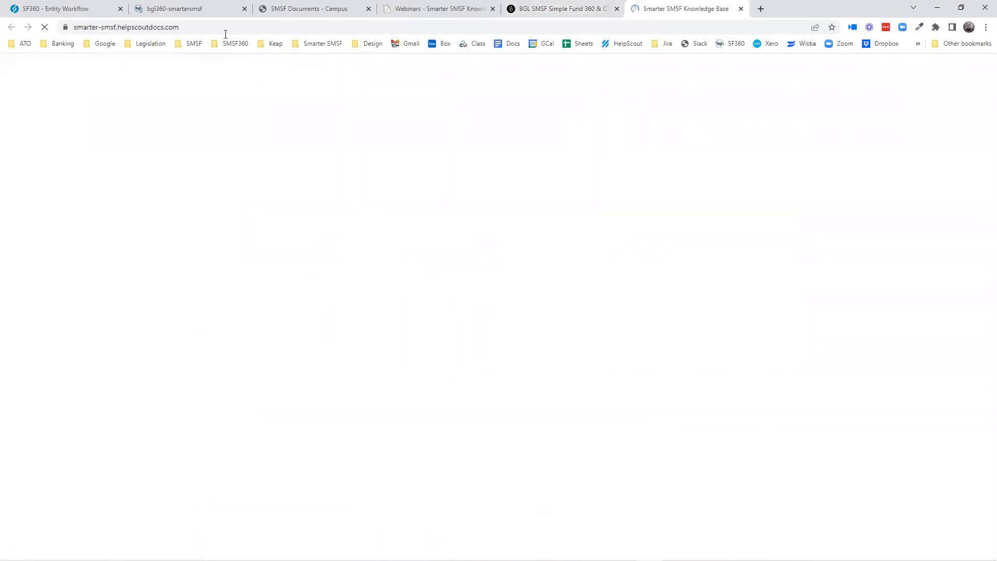
Review the bgl360 Smarter SMSF dashboard alongside the SMSF Documents page of the main Smarter SMSF platform
click(187, 8)
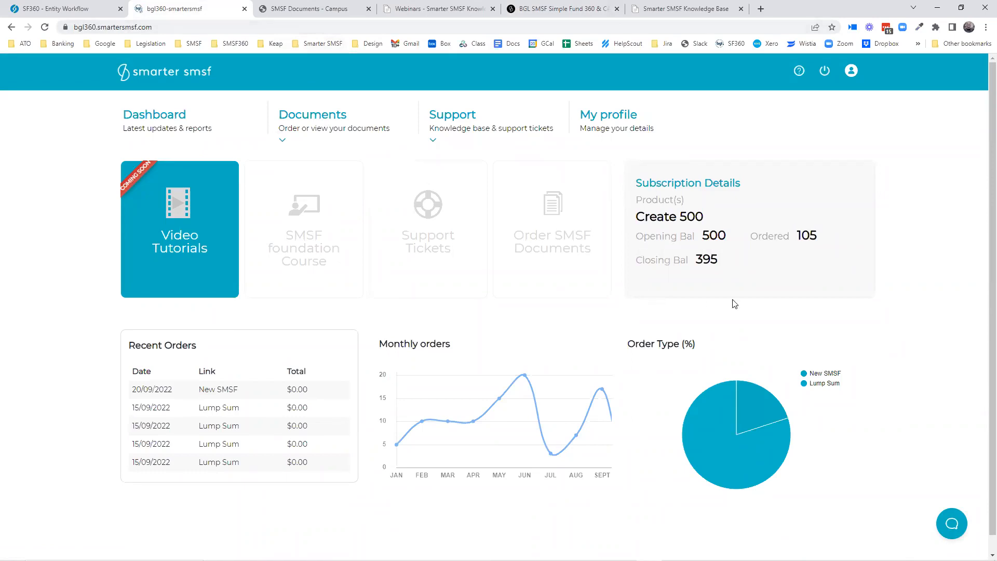
click(317, 115)
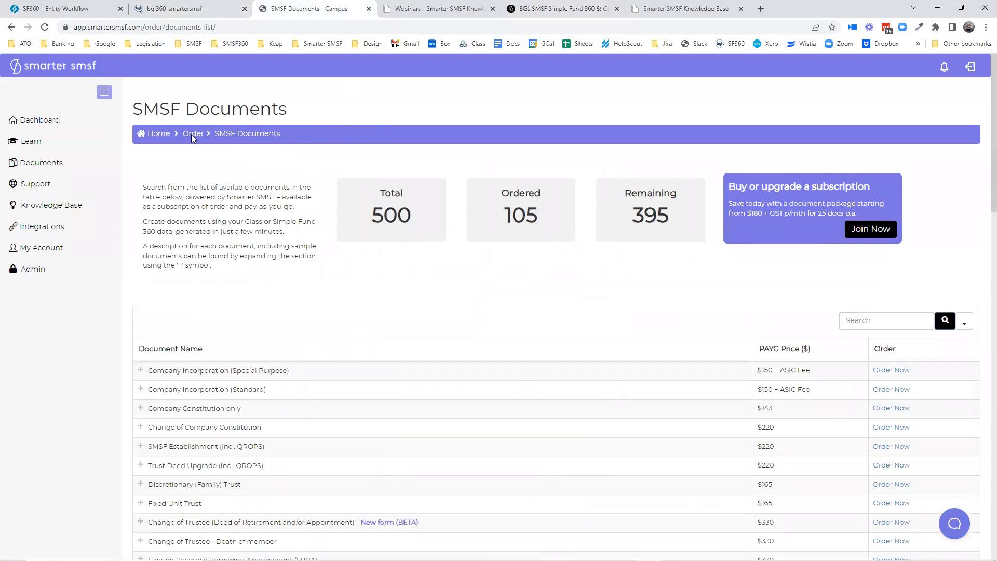
click(163, 11)
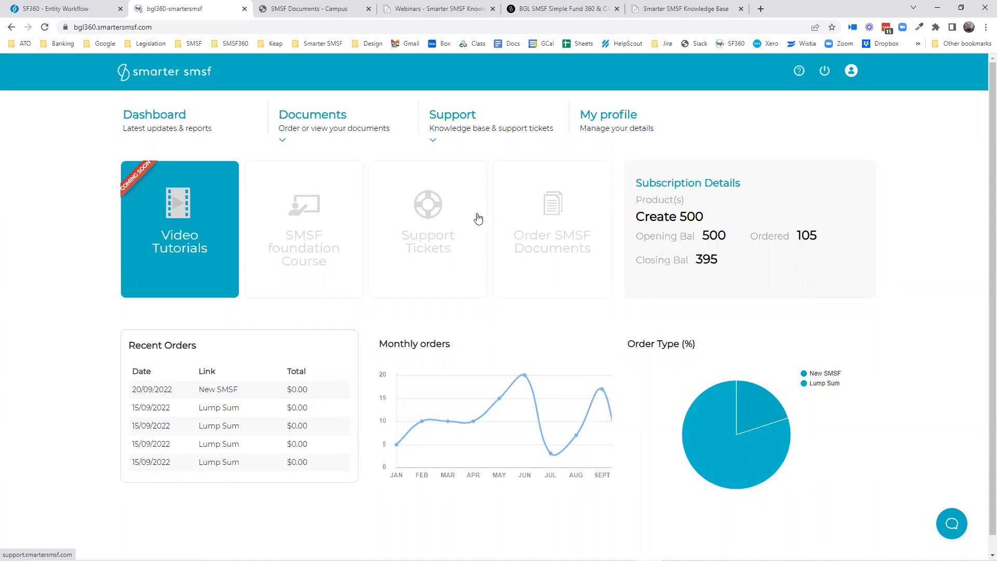
scroll(374, 343, down, 1)
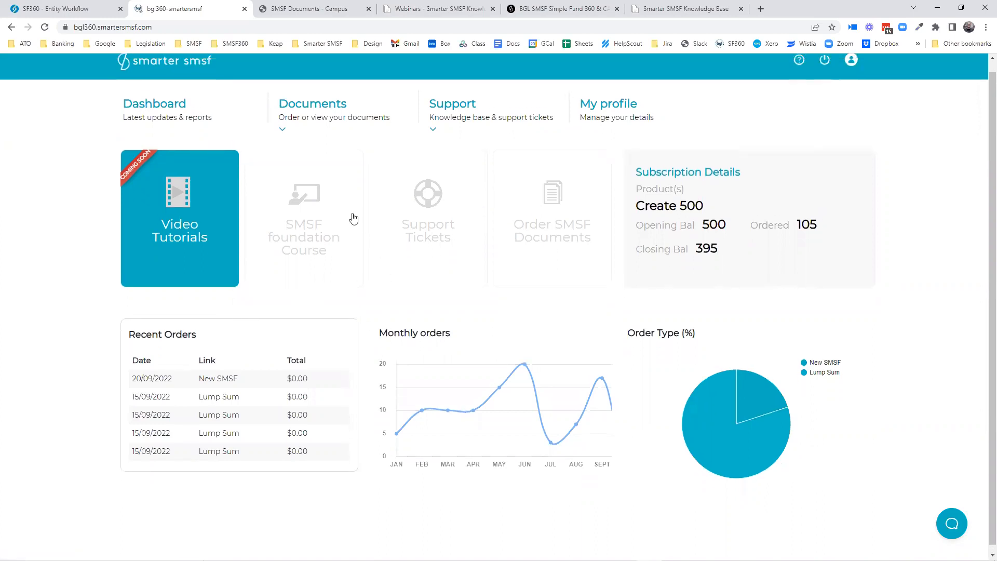
scroll(354, 218, up, 1)
View the knowledge base support option, close the Webinars page and return to the bgl360 Smarter SMSF dashboard
mouse_move(437, 138)
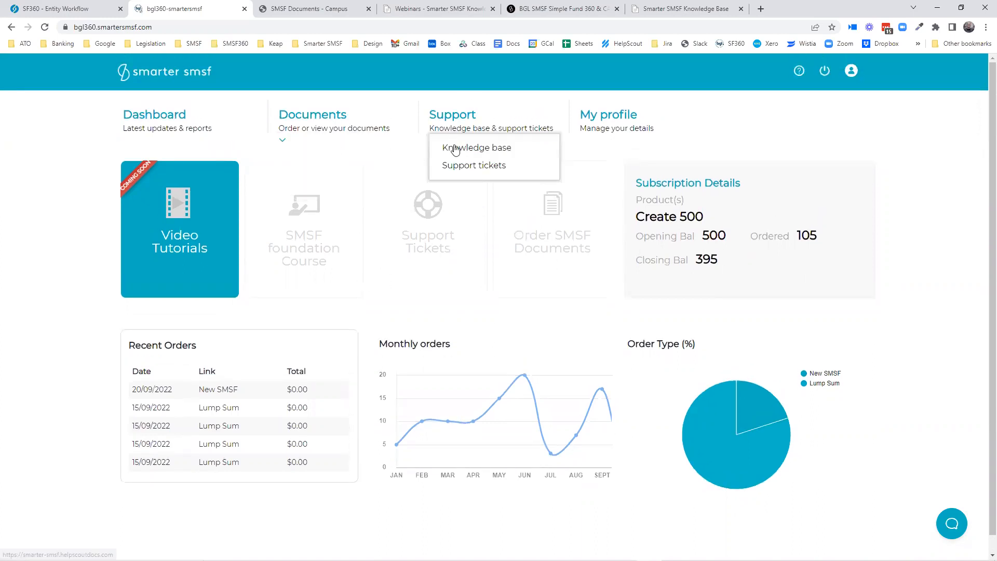
click(453, 145)
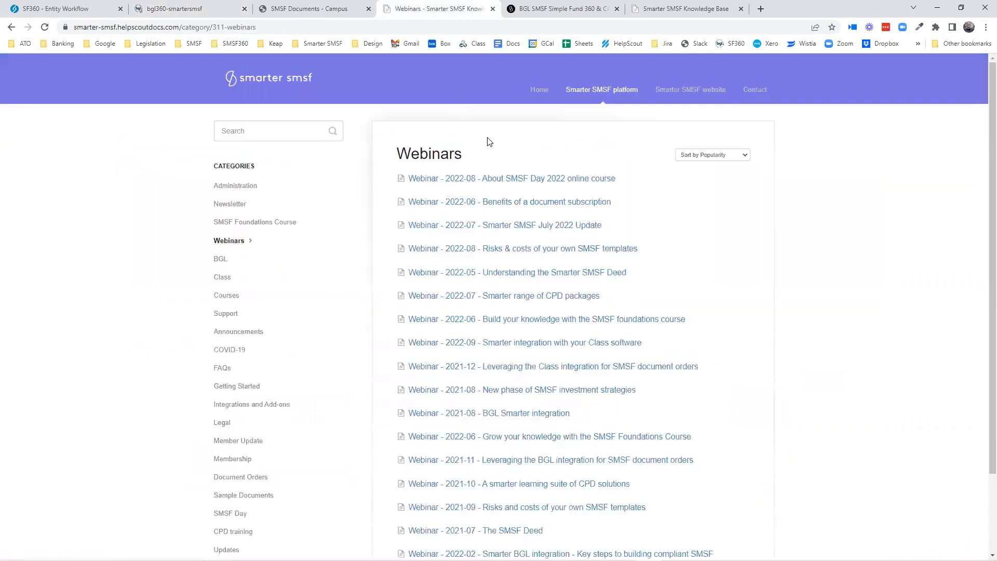
click(492, 9)
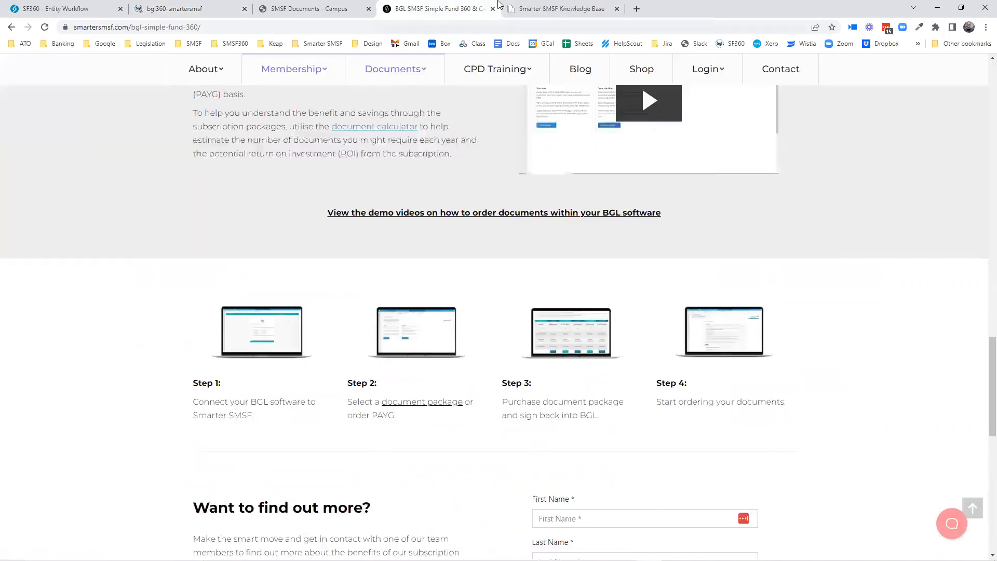
click(312, 8)
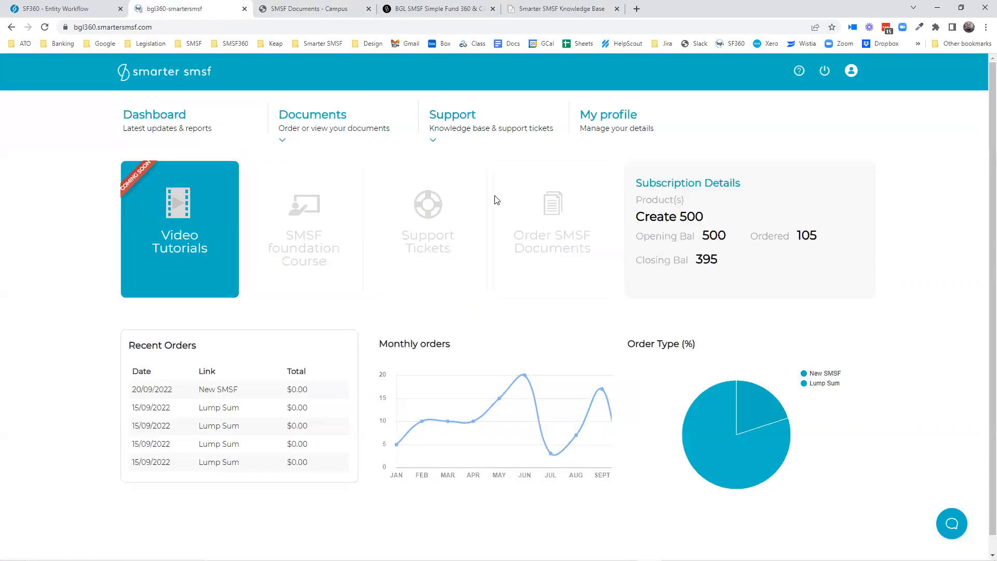
Open the bgl360 Order Documents list, review the available documents and expand the Change of Trustee description
click(305, 149)
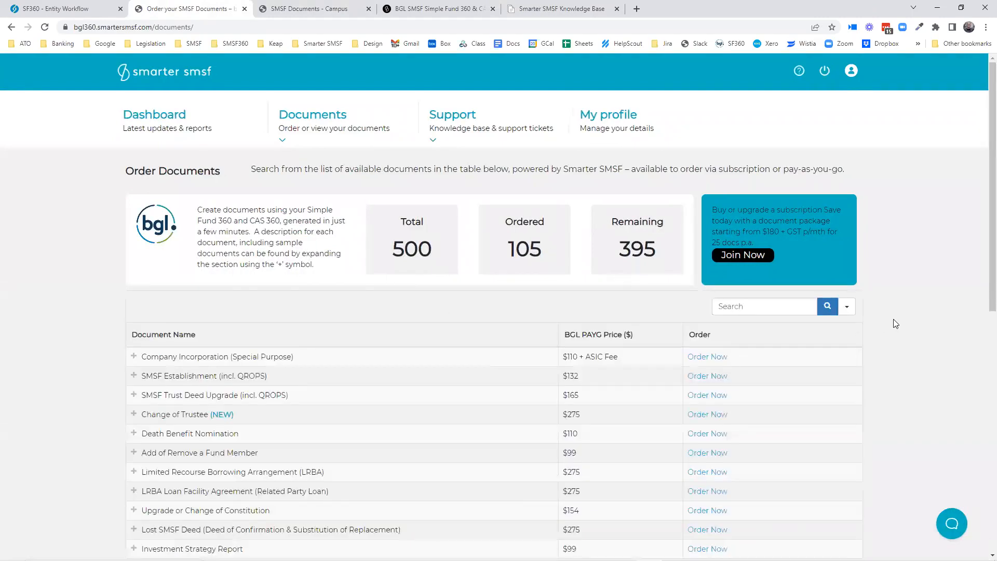
scroll(894, 319, down, 4)
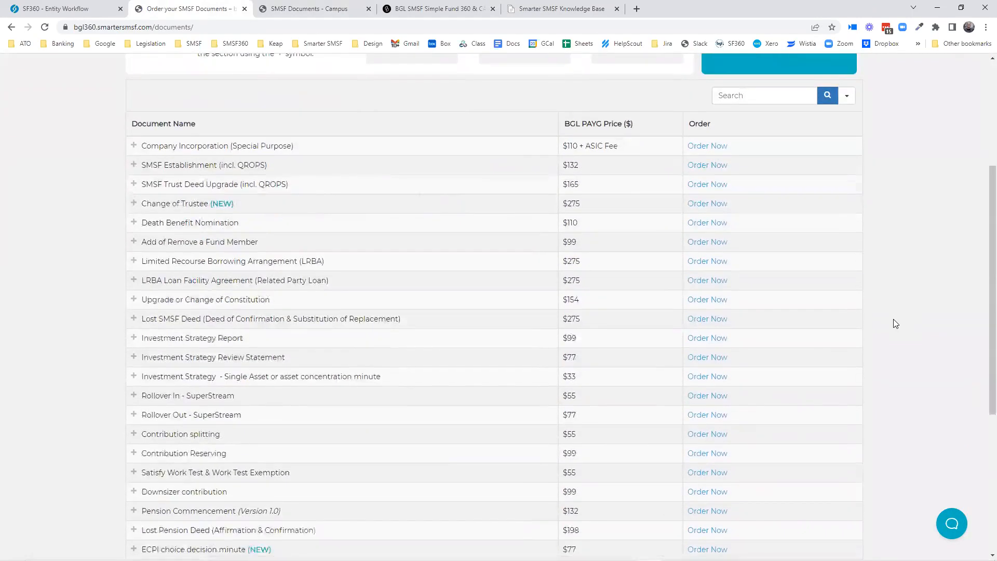
scroll(894, 322, down, 5)
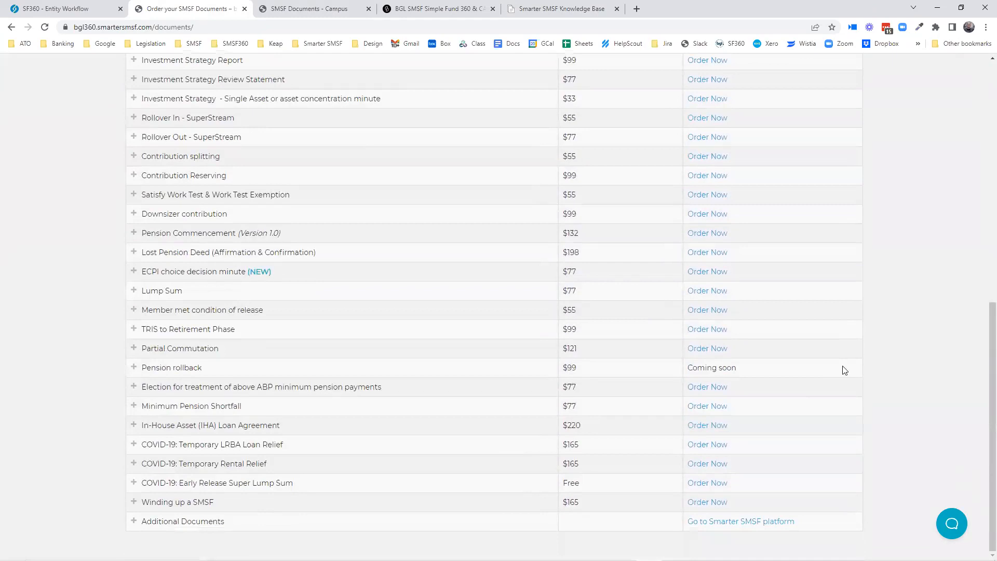
scroll(779, 369, up, 3)
scroll(517, 383, up, 4)
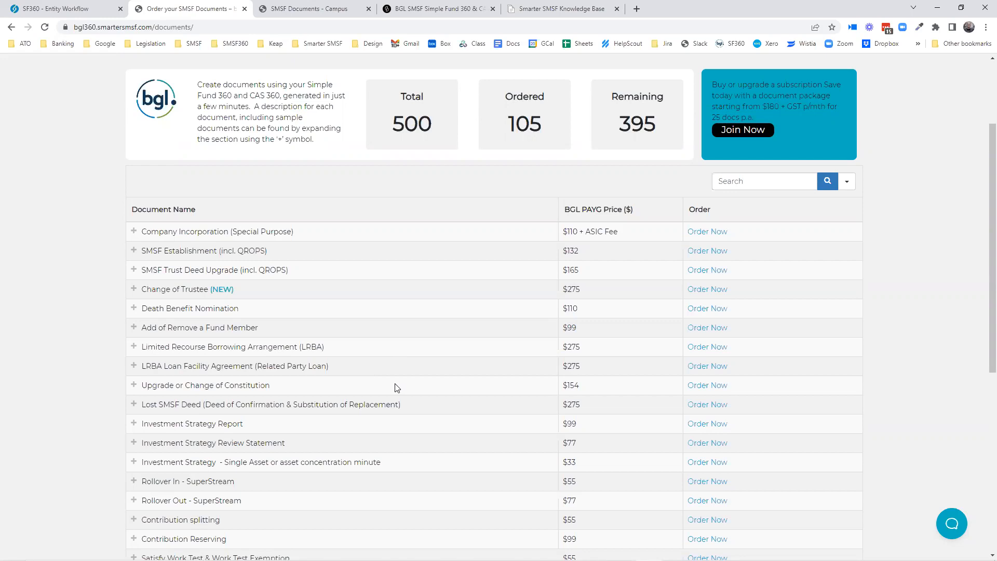
click(134, 289)
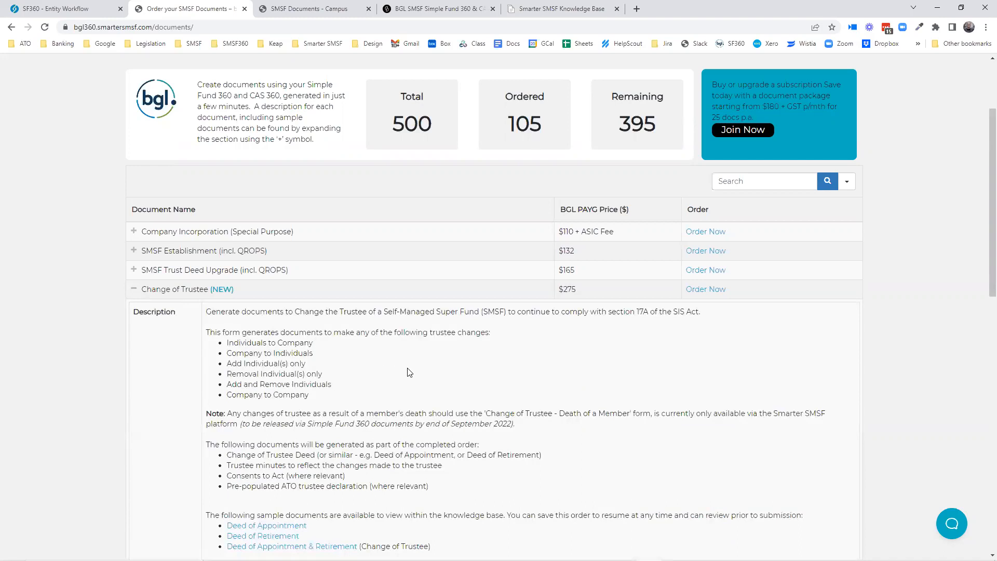
Review the Change of Trustee note on member deaths, compare it with the main Smarter SMSF documents list, and collapse the description
scroll(408, 372, down, 1)
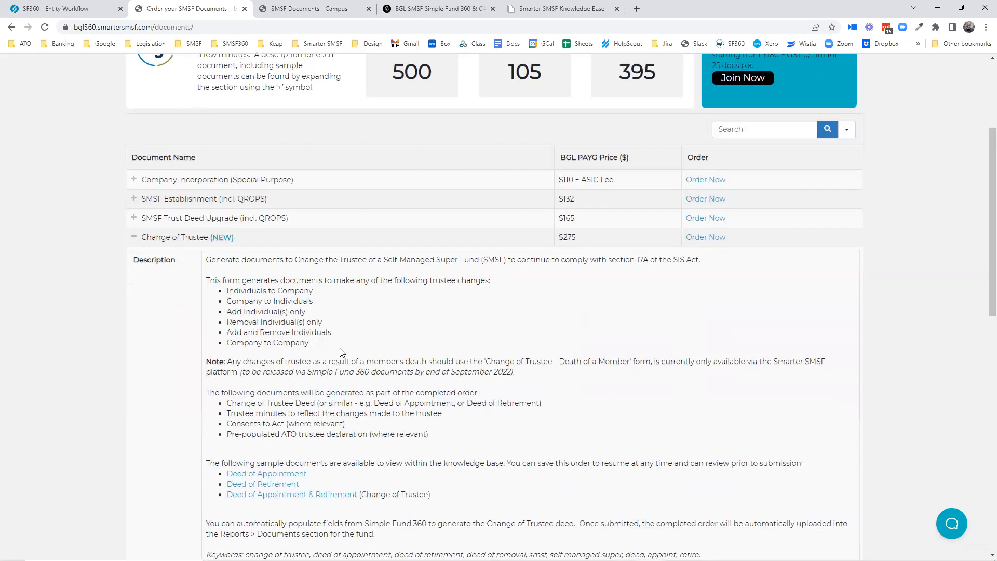
drag(486, 362, 627, 370)
key(ctrl+Tab)
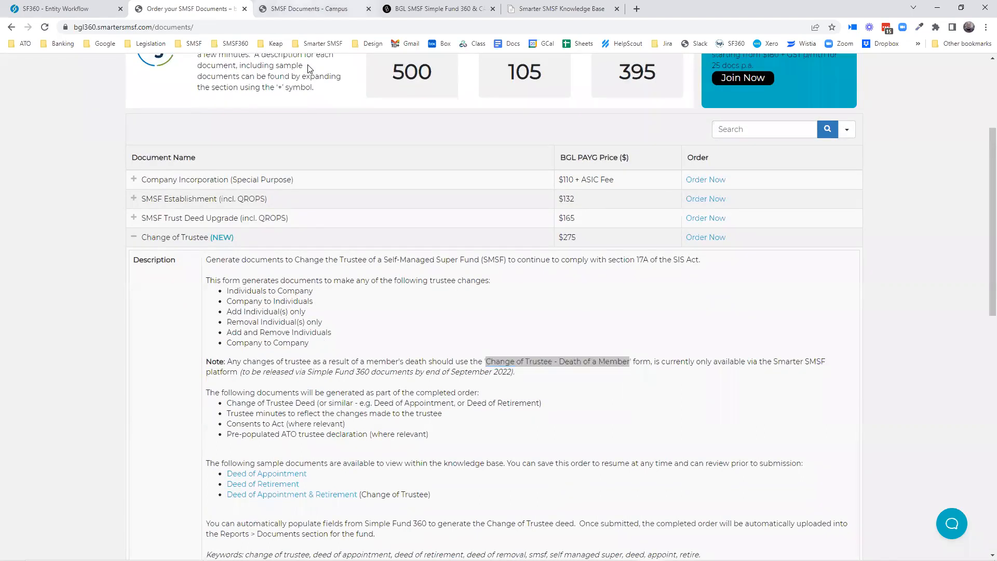
scroll(280, 434, down, 3)
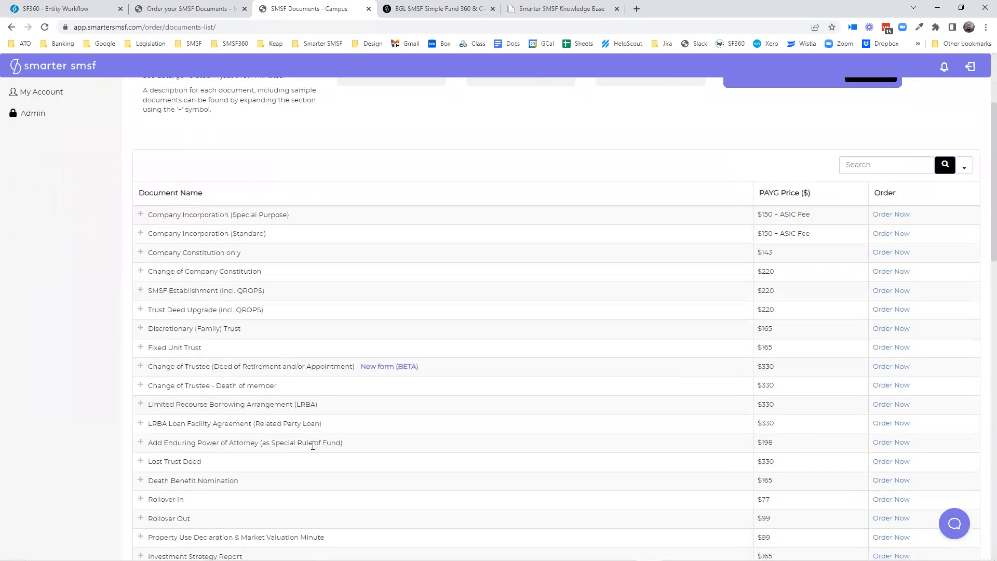
click(183, 11)
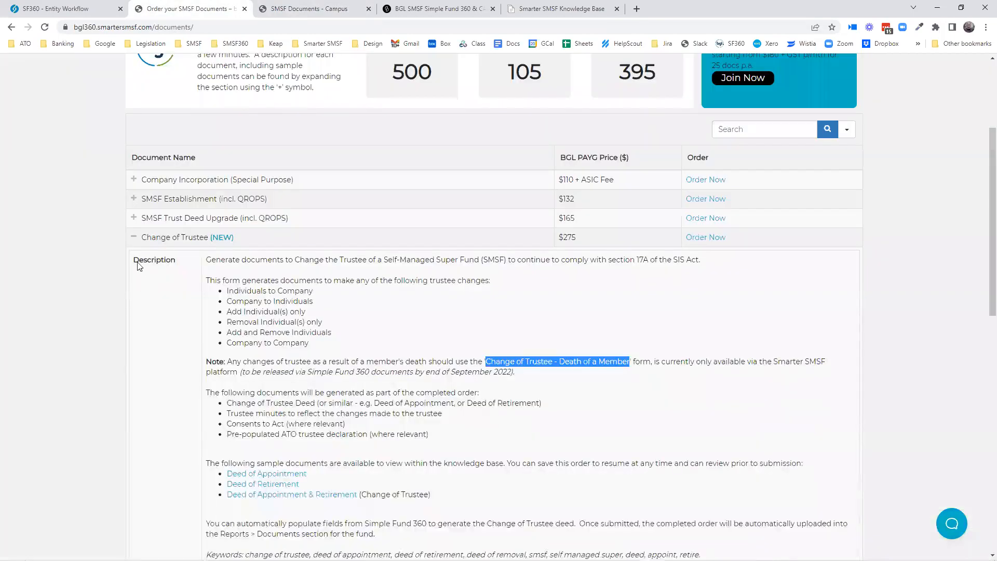
click(133, 237)
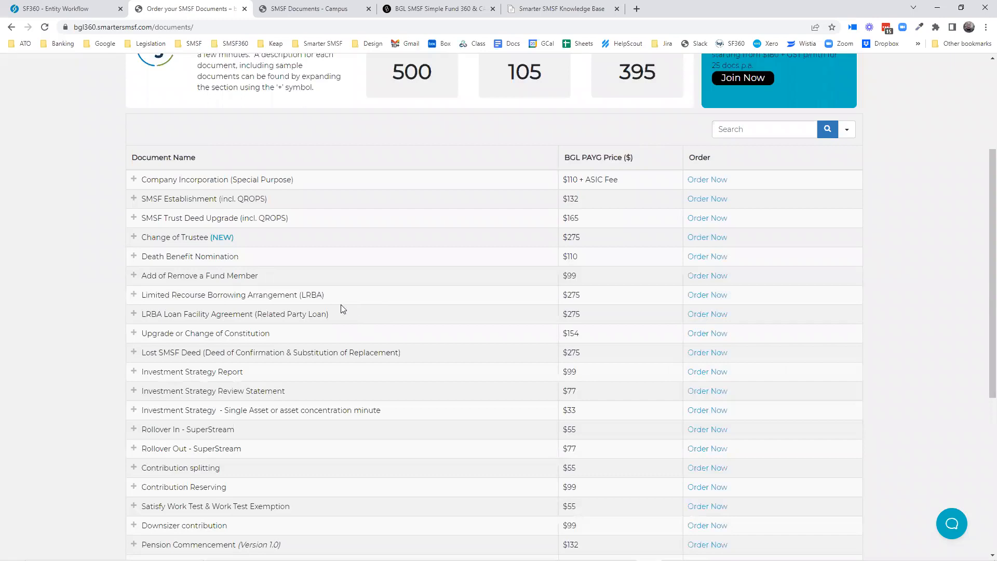
Expand the ECPI choice decision minute description, examine it and collapse it again
scroll(331, 296, down, 5)
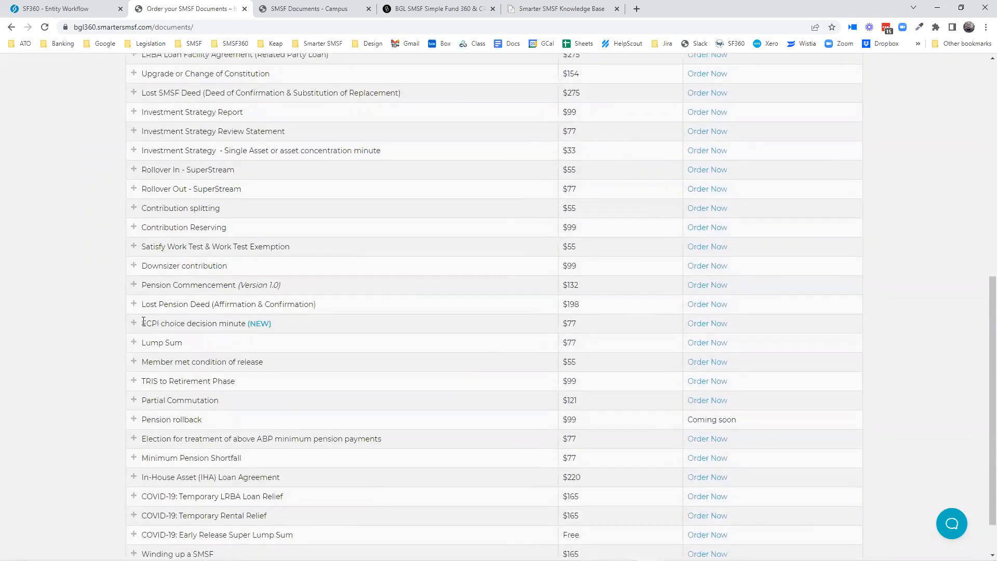
click(134, 323)
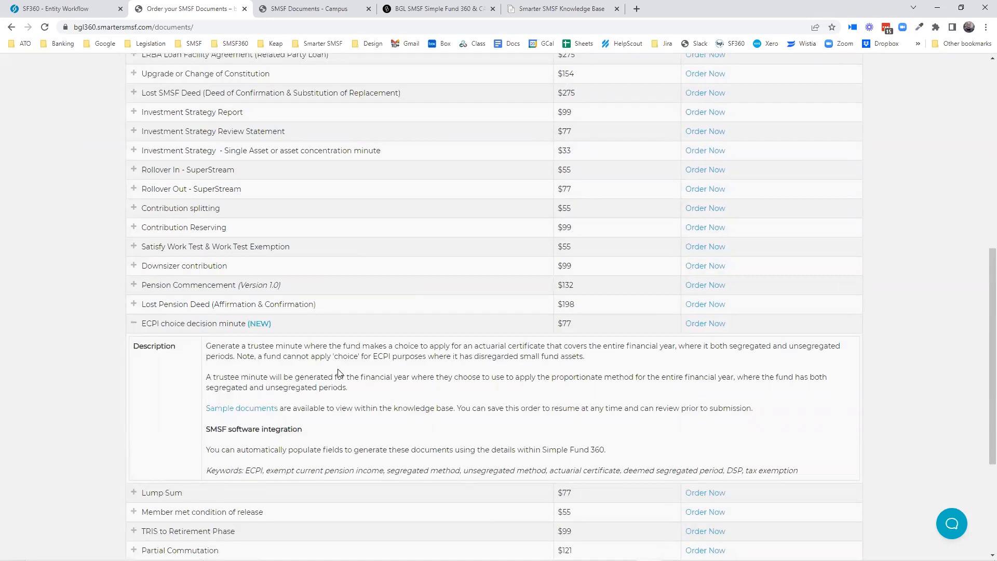
click(133, 325)
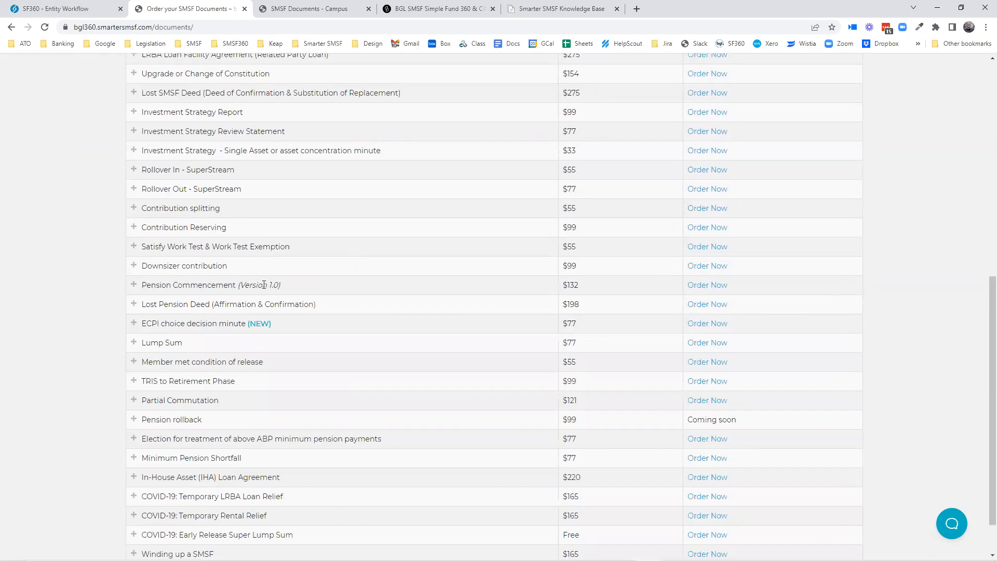
Start an order for adding or removing a fund member and select Citizen Superannuation Fund as the fund
scroll(263, 285, up, 4)
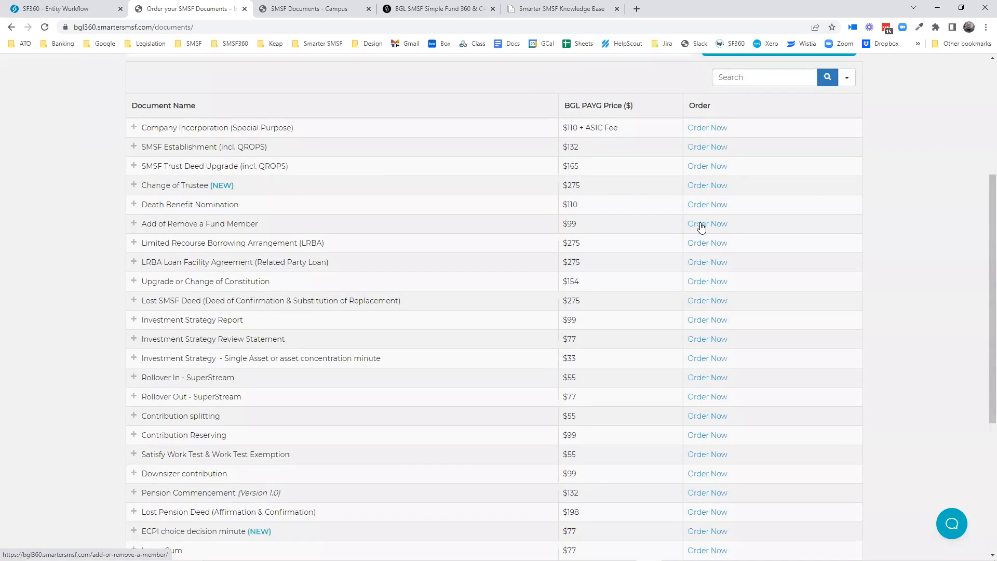
click(701, 227)
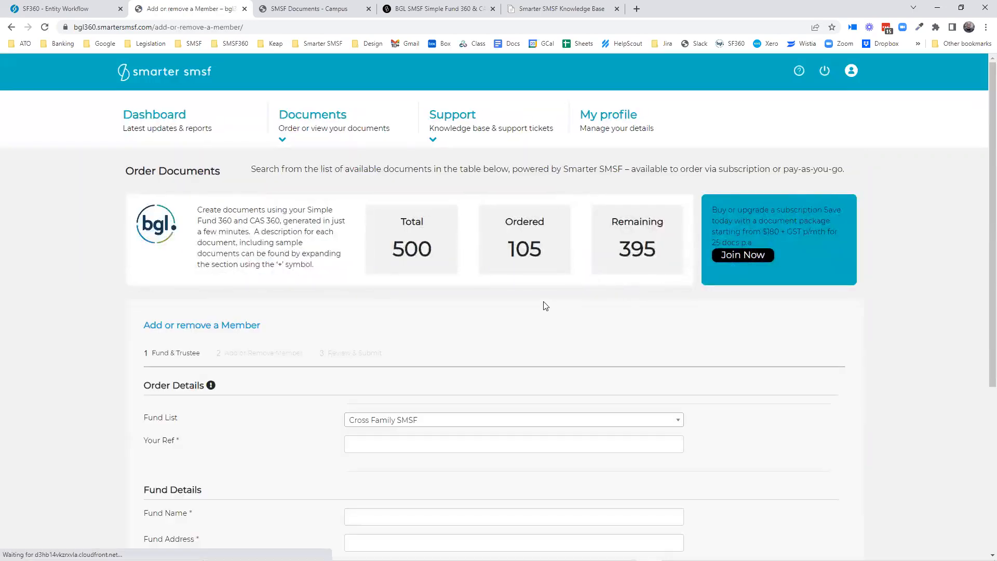
scroll(541, 305, down, 1)
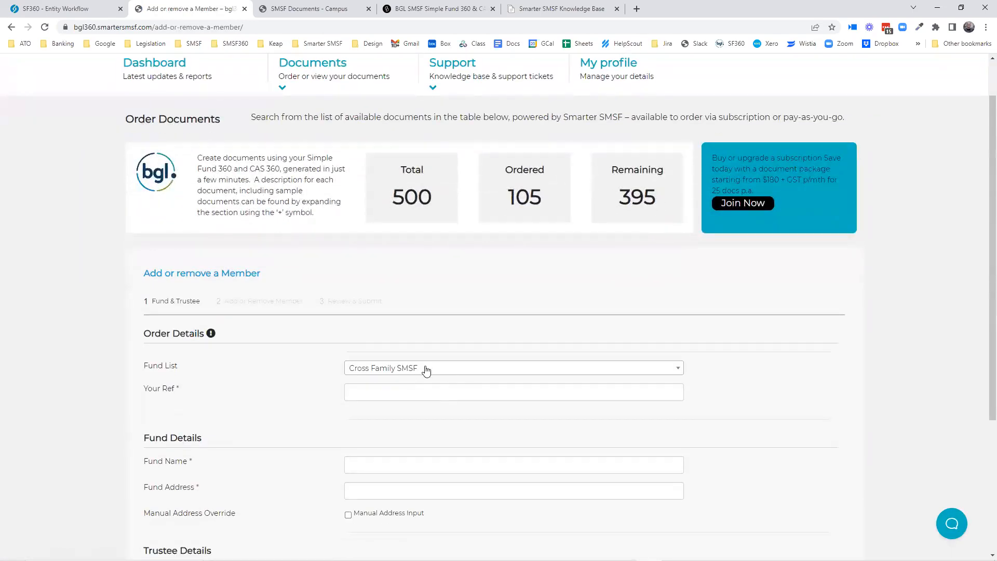
click(426, 369)
scroll(396, 422, down, 2)
scroll(389, 416, up, 2)
click(380, 382)
text(citizen)
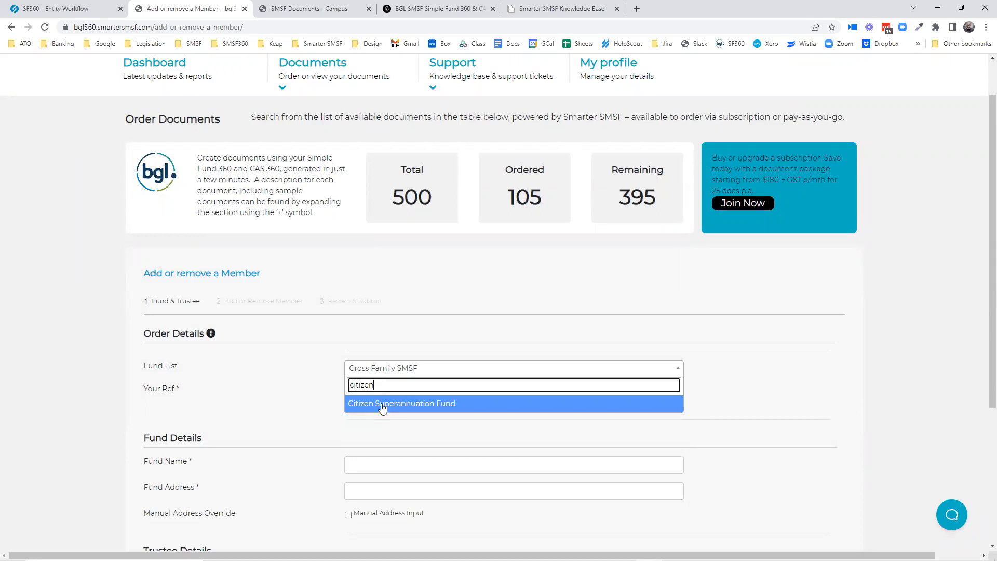
click(383, 408)
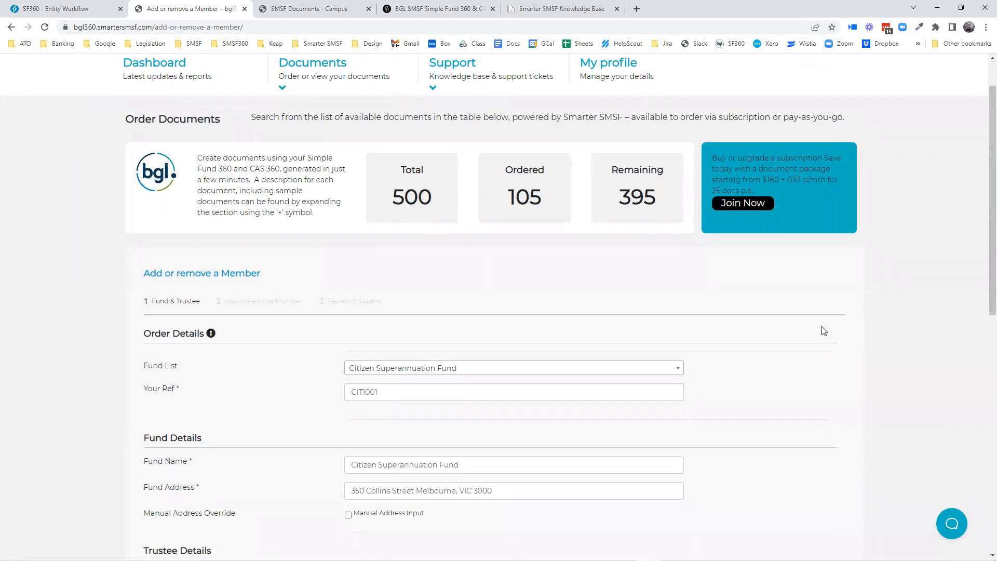
Check the prefilled fund and trustee details and replace the fund address with the matching suggested address without a level number
scroll(823, 328, down, 3)
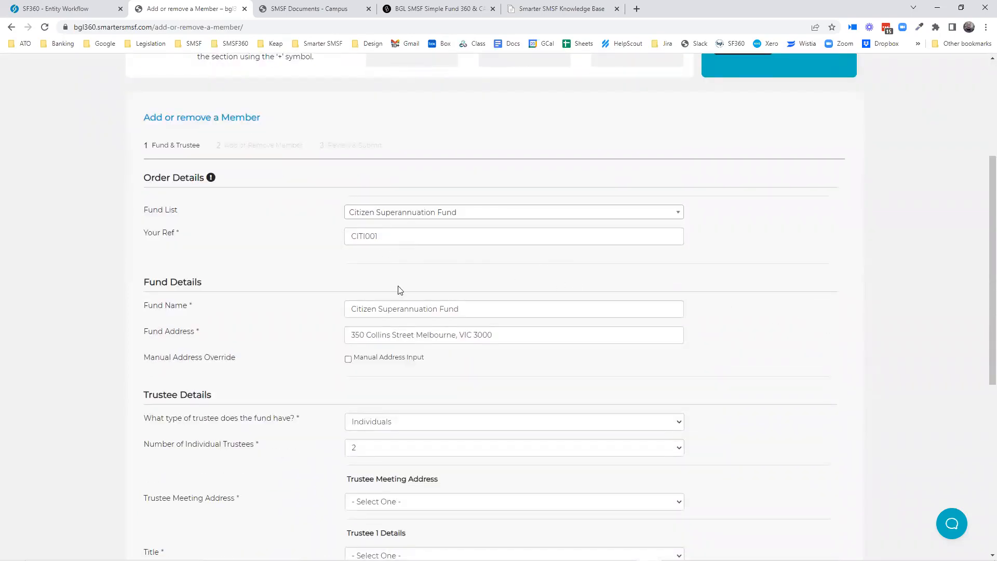
scroll(400, 290, down, 1)
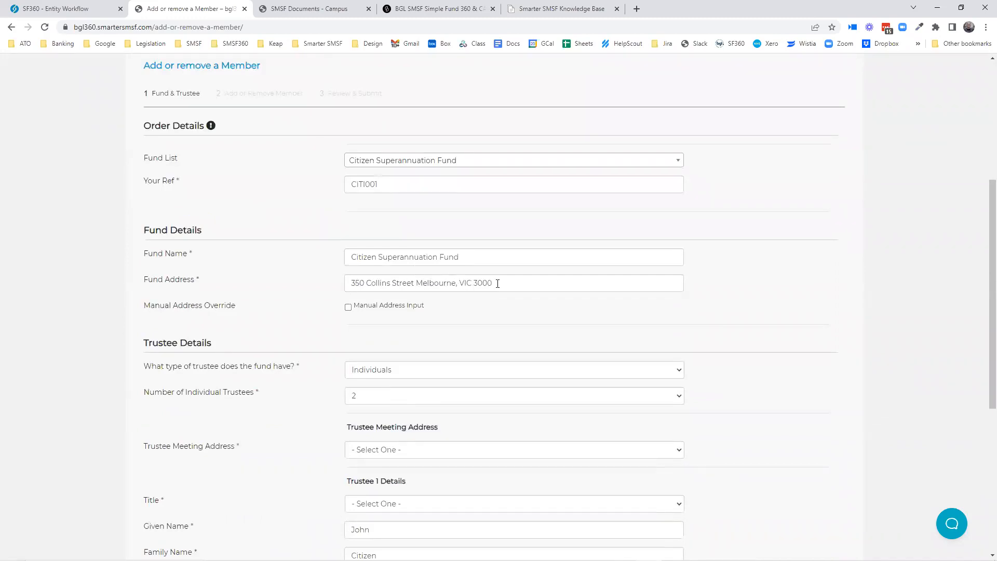
scroll(468, 327, down, 2)
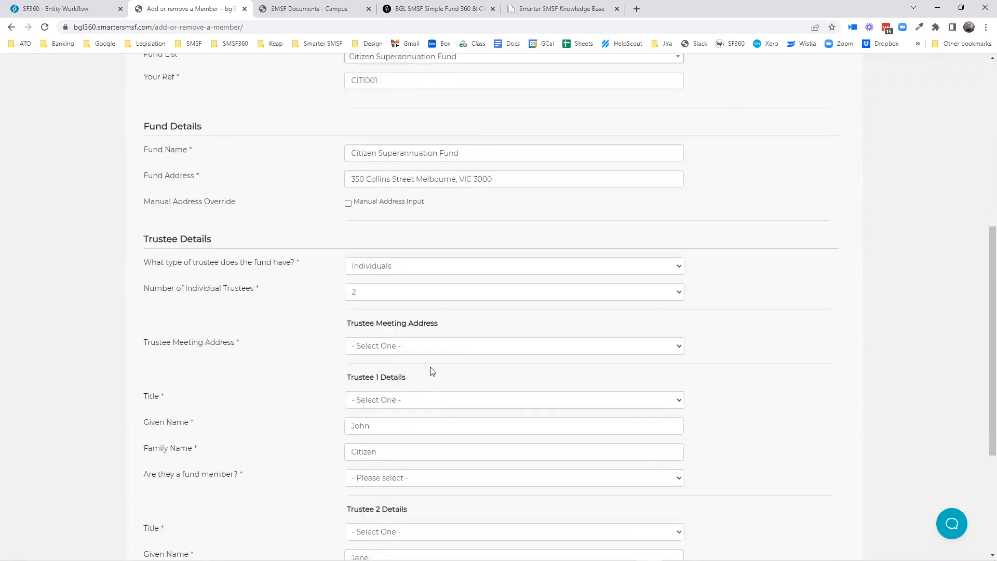
click(395, 350)
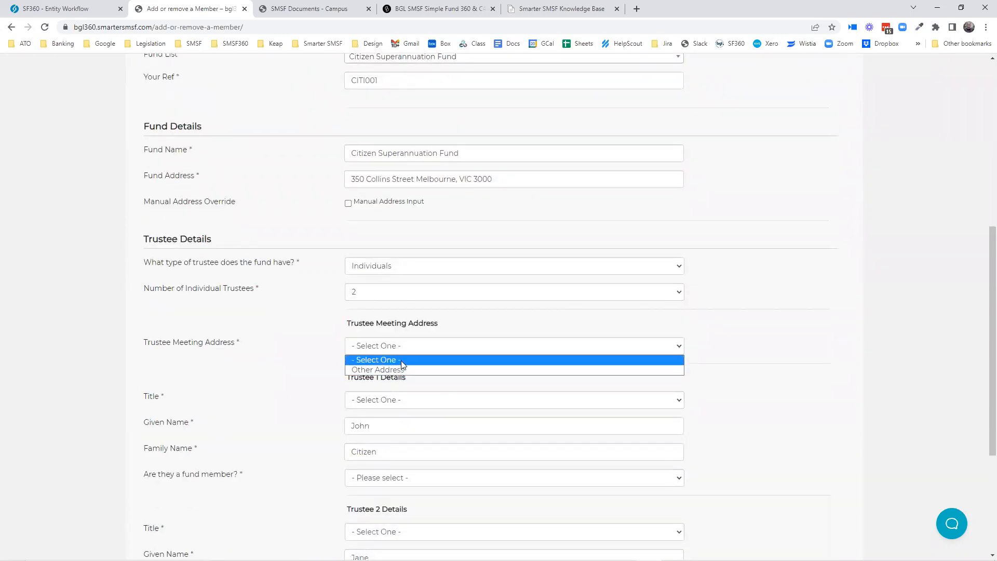
click(742, 336)
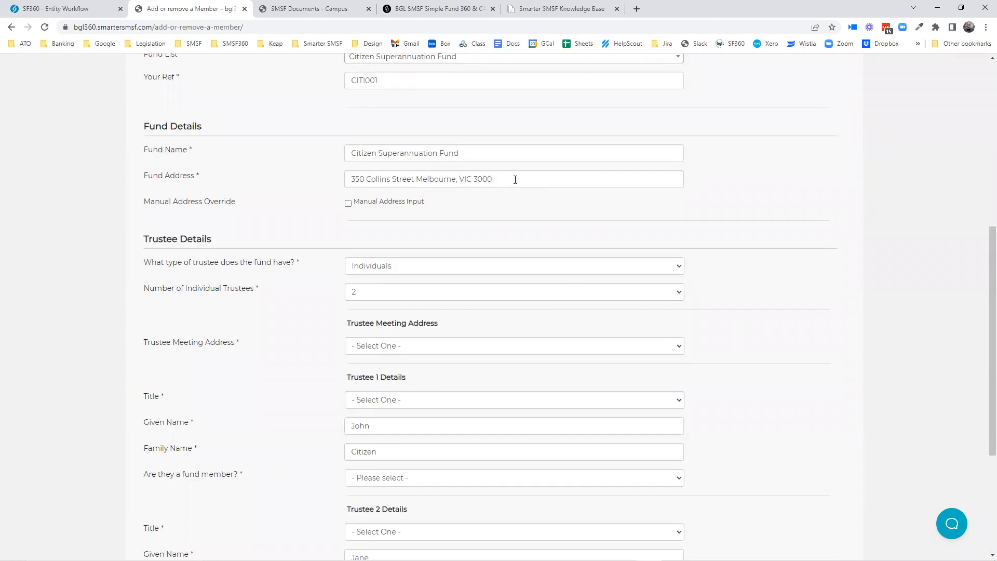
click(516, 180)
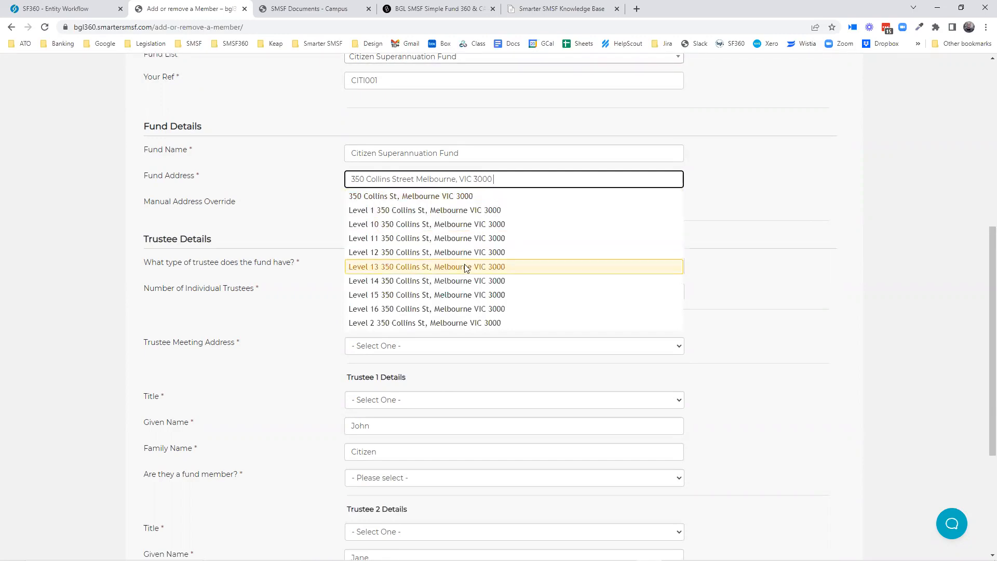
scroll(464, 260, down, 2)
scroll(463, 239, up, 3)
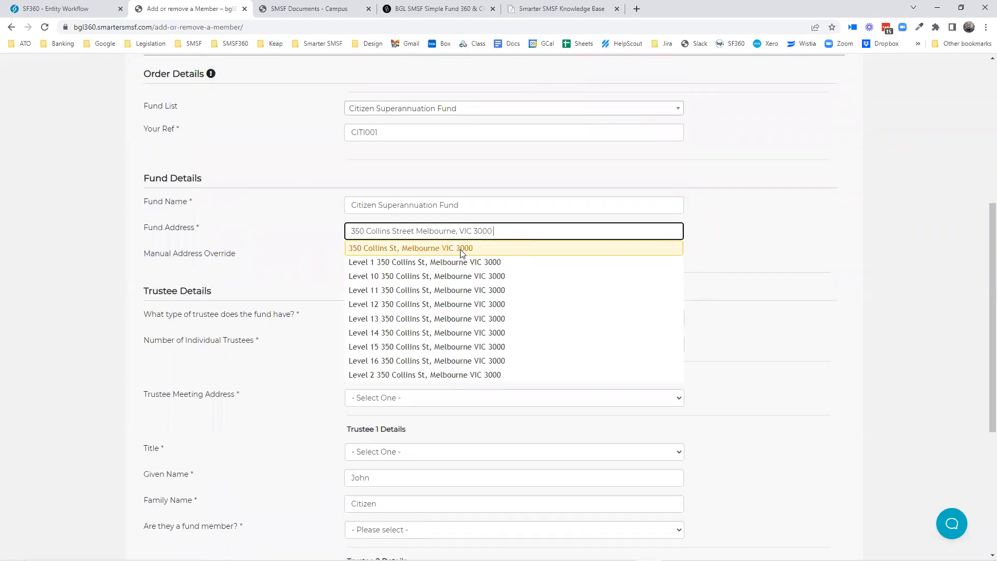
click(462, 249)
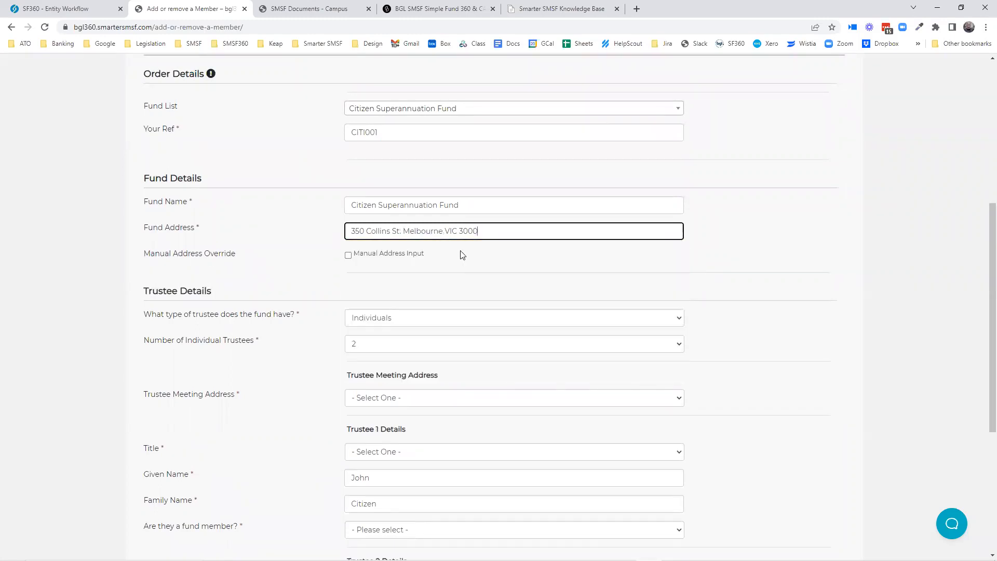
Set the trustee meeting address to Other Address and fill in the street address from the suggested matches
scroll(727, 265, down, 1)
scroll(734, 269, down, 1)
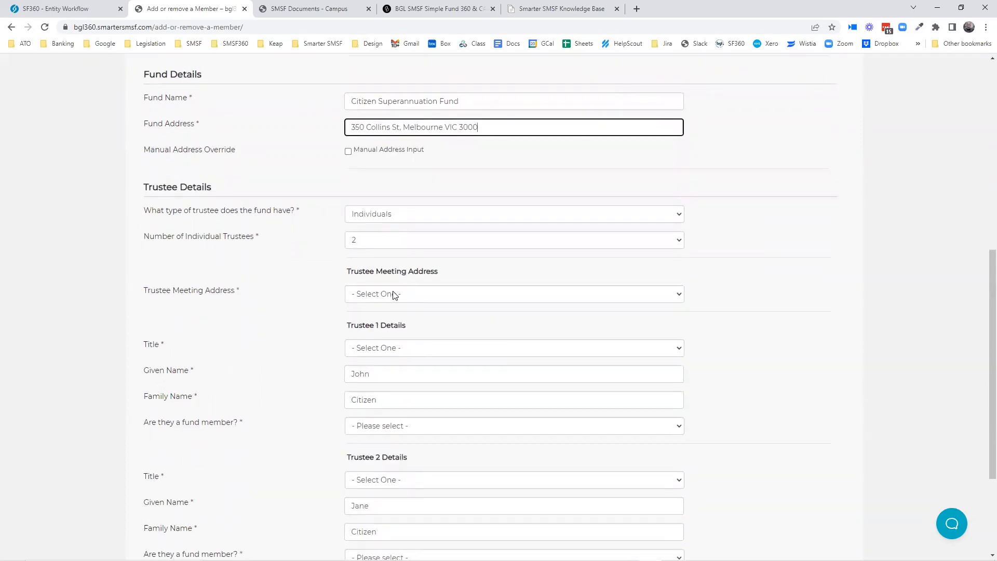
click(395, 294)
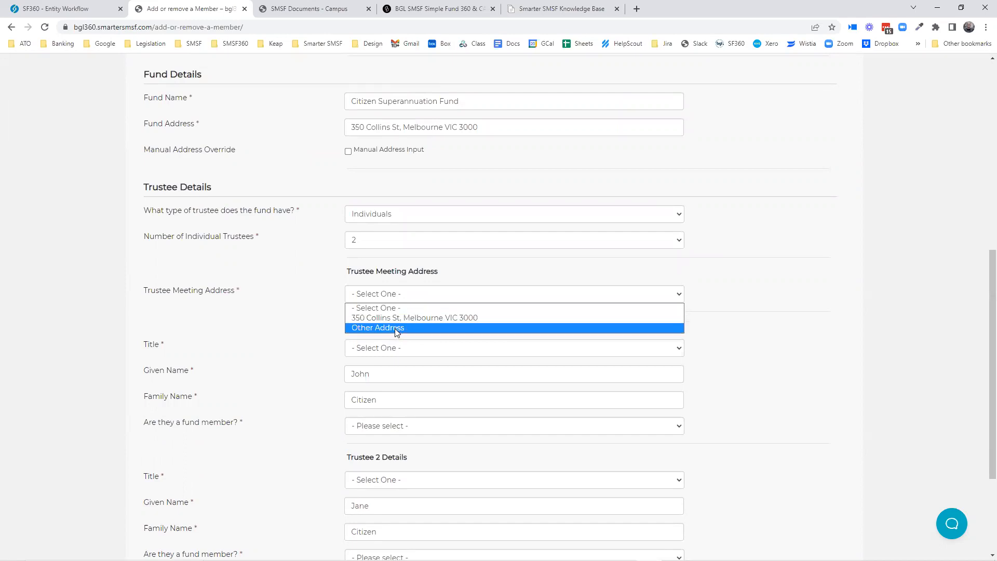
click(395, 328)
click(380, 315)
text(4 smith)
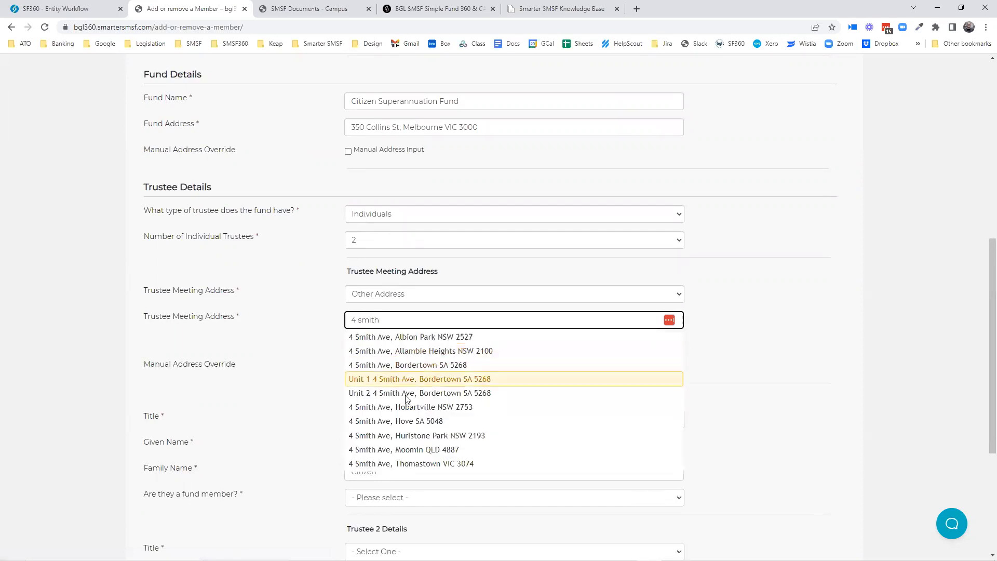
click(413, 464)
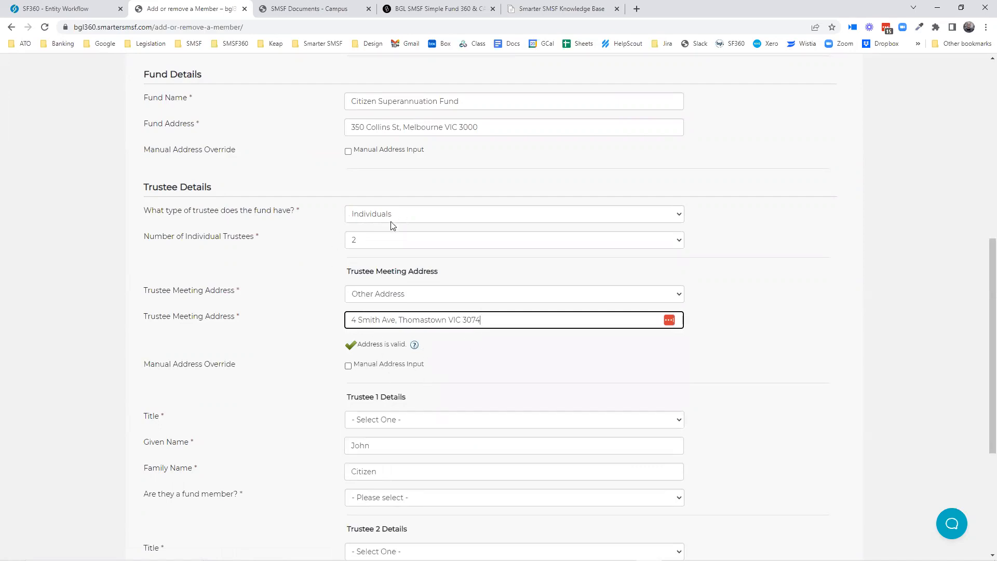
Set Trustee 1's title to Mr and answer Yes to being a fund member
scroll(358, 249, down, 2)
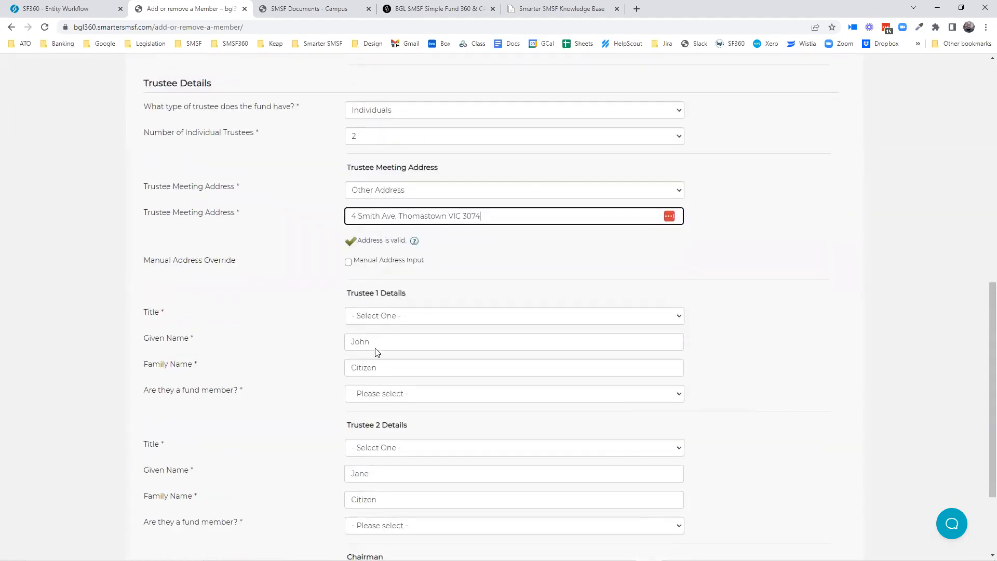
click(367, 315)
click(366, 369)
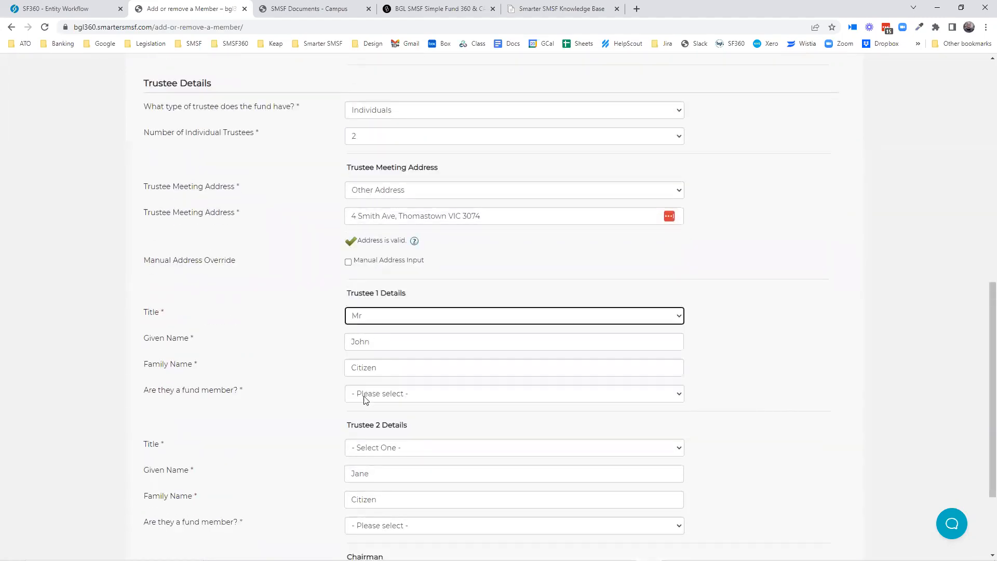
click(366, 395)
click(367, 414)
scroll(368, 332, down, 2)
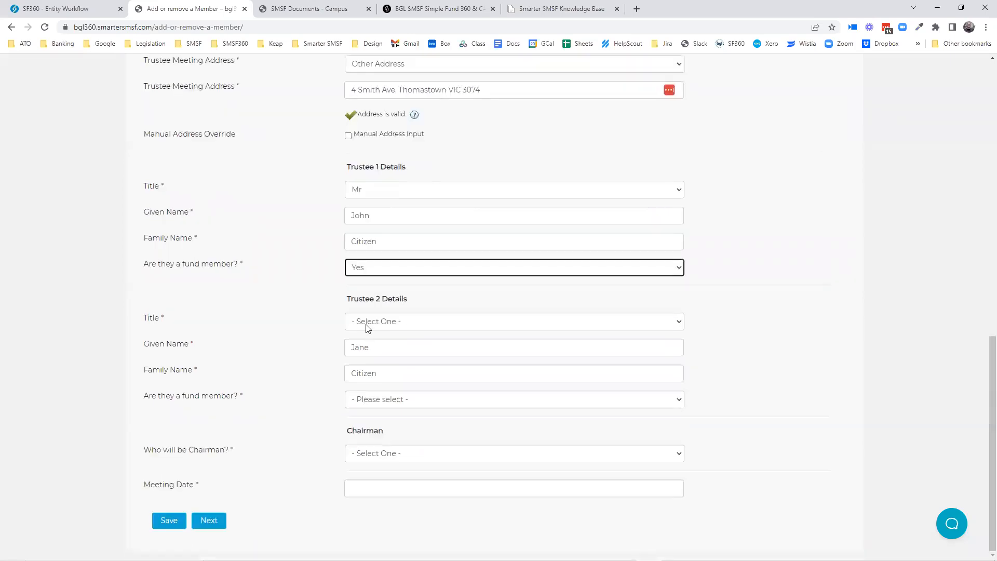
Set Trustee 2's title to Mrs, answer the fund member question and choose the meeting's chairman
click(367, 322)
click(369, 359)
click(385, 399)
click(382, 423)
click(380, 455)
click(374, 476)
Set the meeting date to 20 September 2022 and continue to the Add or Remove Member page
click(364, 489)
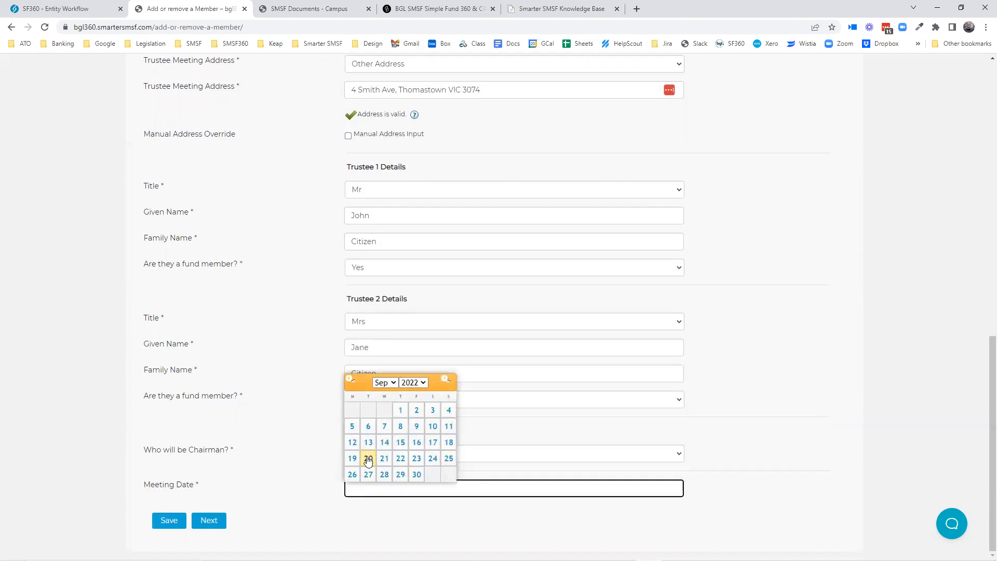
click(209, 521)
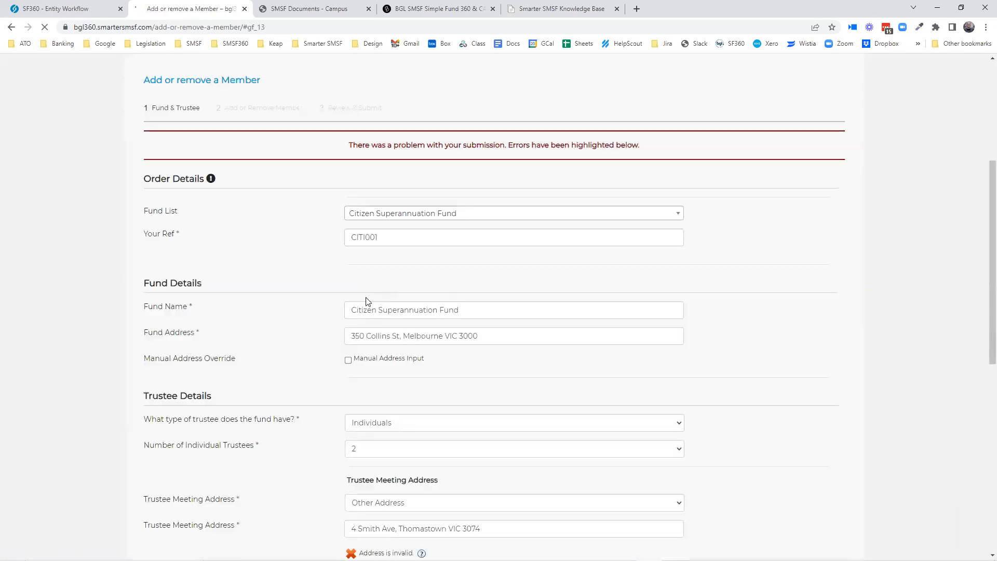
scroll(569, 290, down, 5)
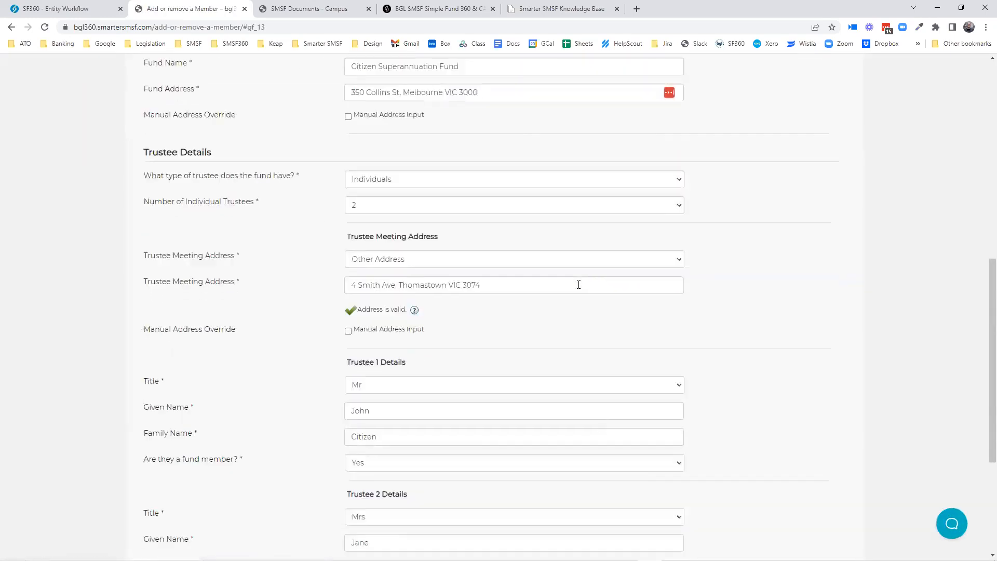
scroll(579, 284, down, 4)
click(416, 470)
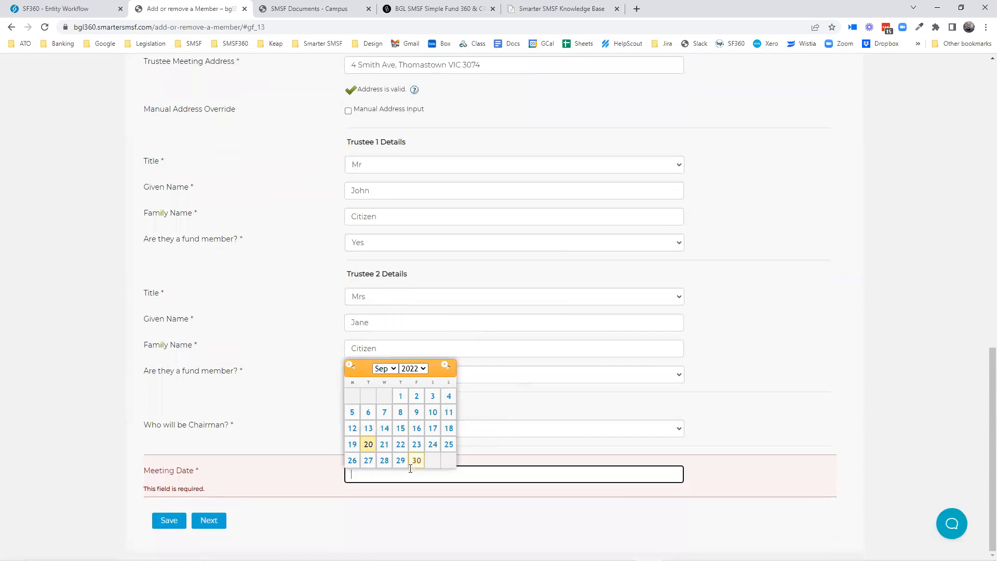
click(368, 445)
click(208, 521)
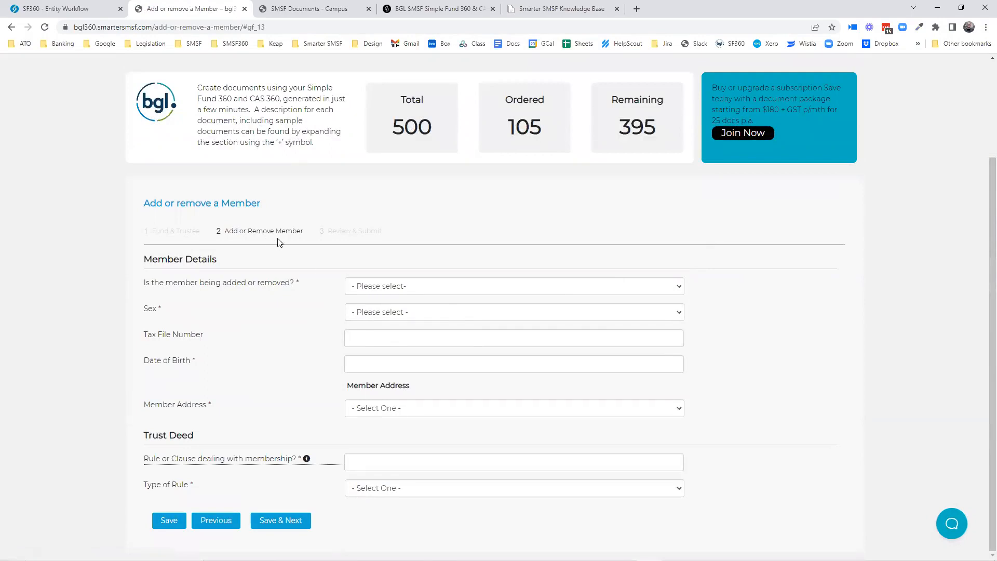
Mark the member as Added and answer Yes to the added member being listed as an individual trustee
click(404, 286)
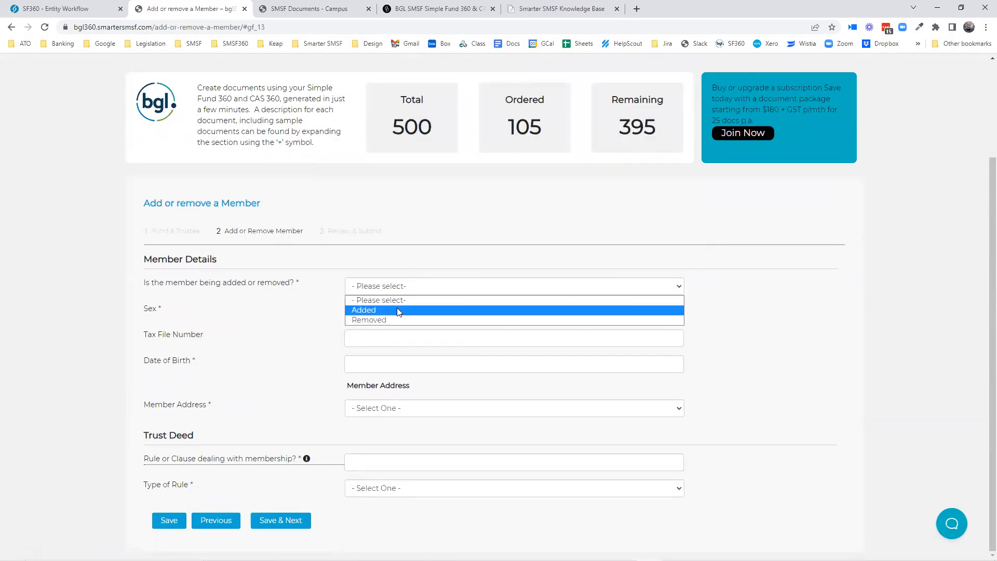
click(397, 310)
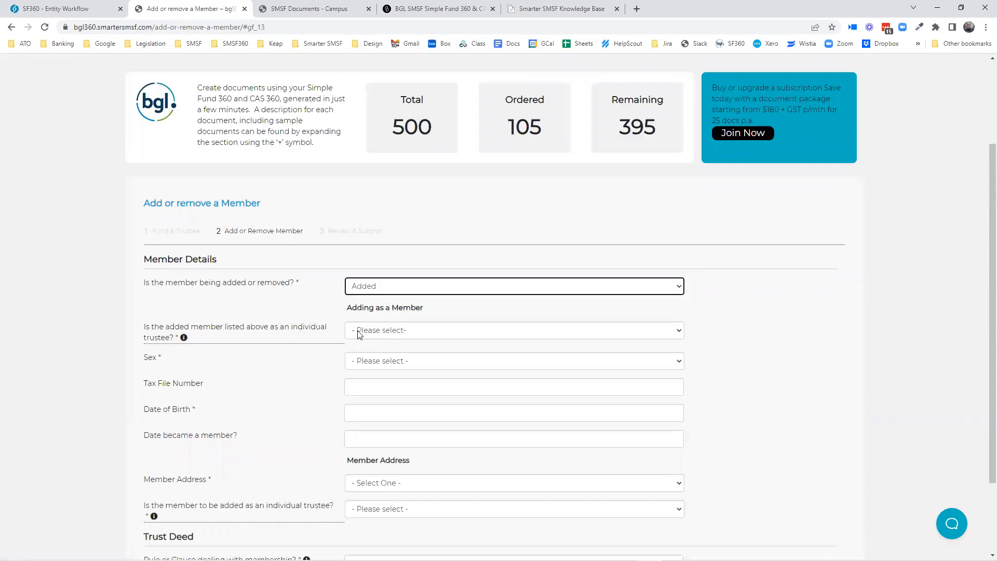
click(359, 332)
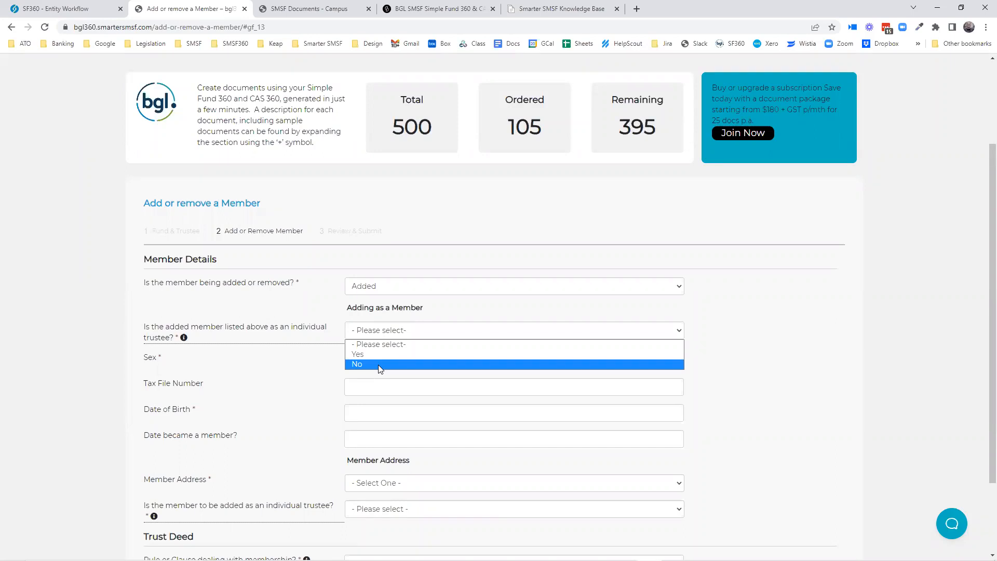
click(378, 365)
click(371, 342)
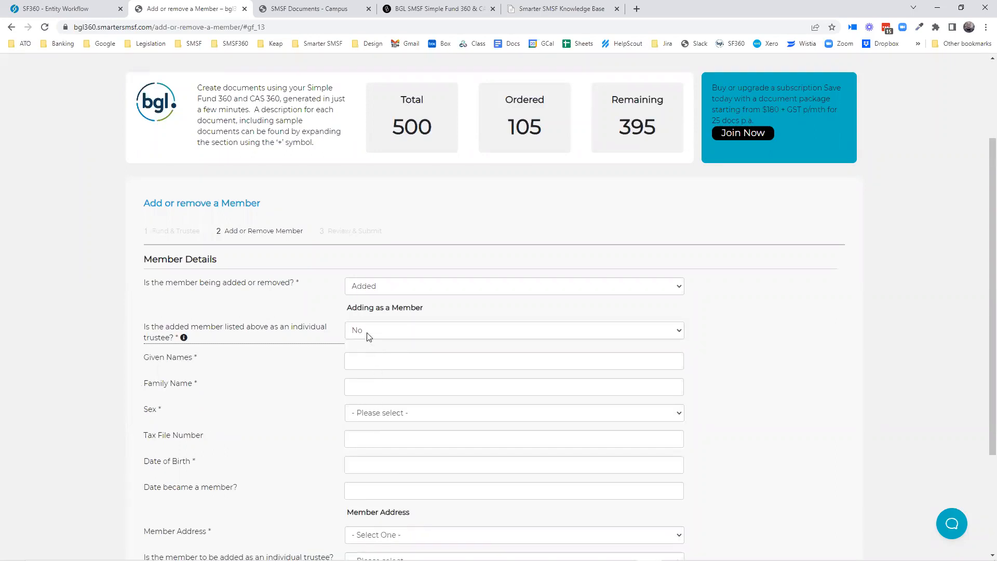
Read the help notes on the trustee and membership rule questions, and select the first listed trustee as the member
click(373, 364)
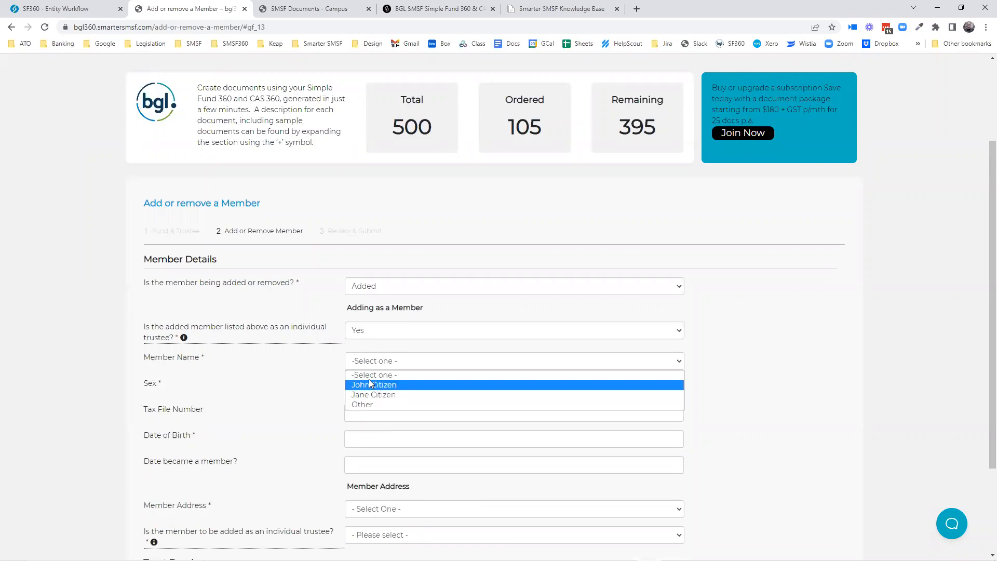
scroll(758, 352, down, 3)
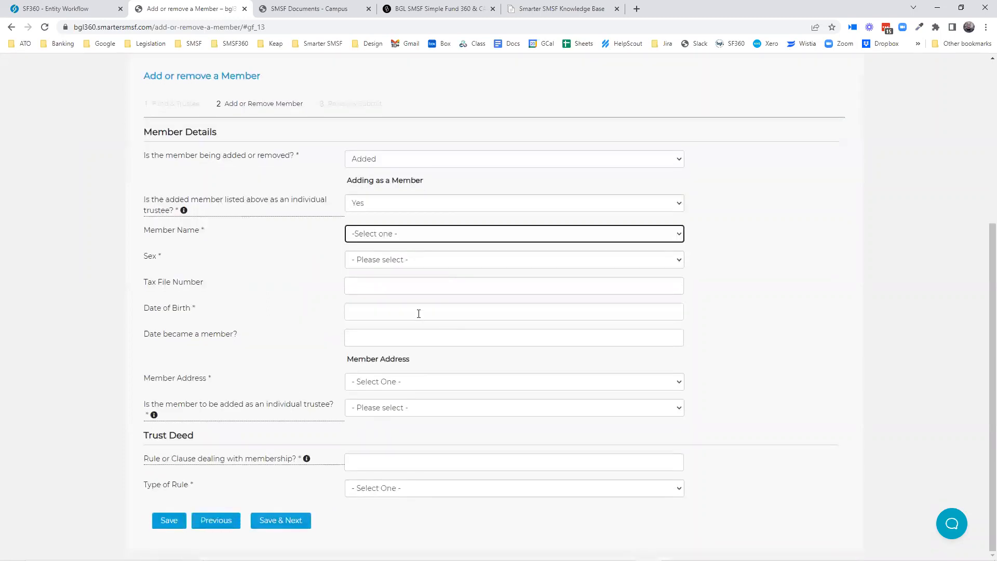
mouse_move(184, 213)
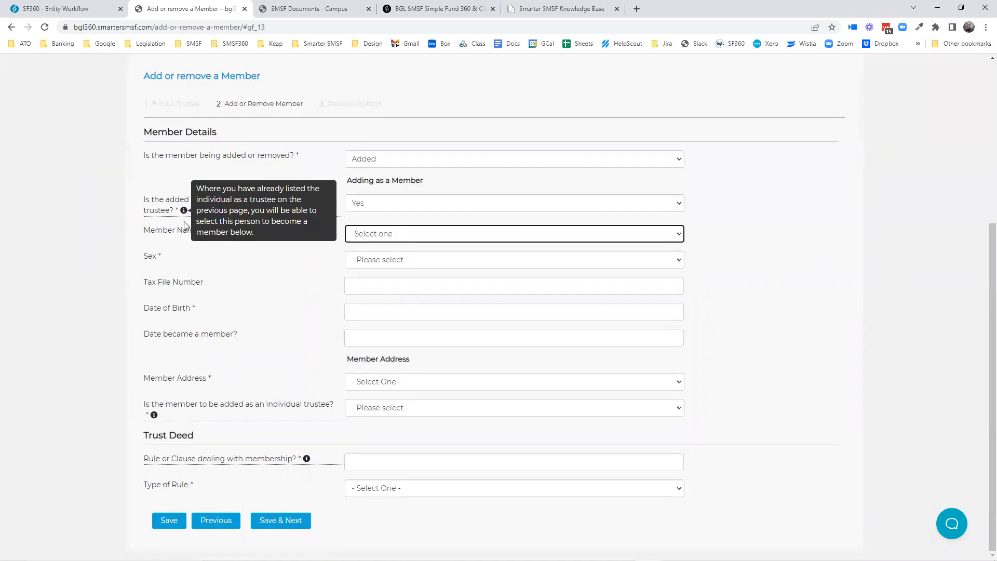
mouse_move(155, 418)
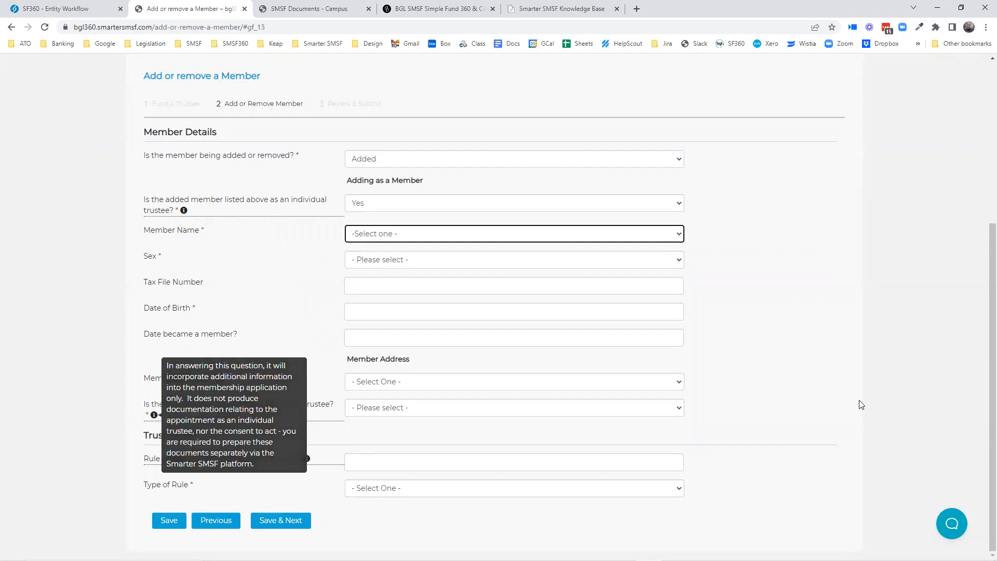
mouse_move(306, 462)
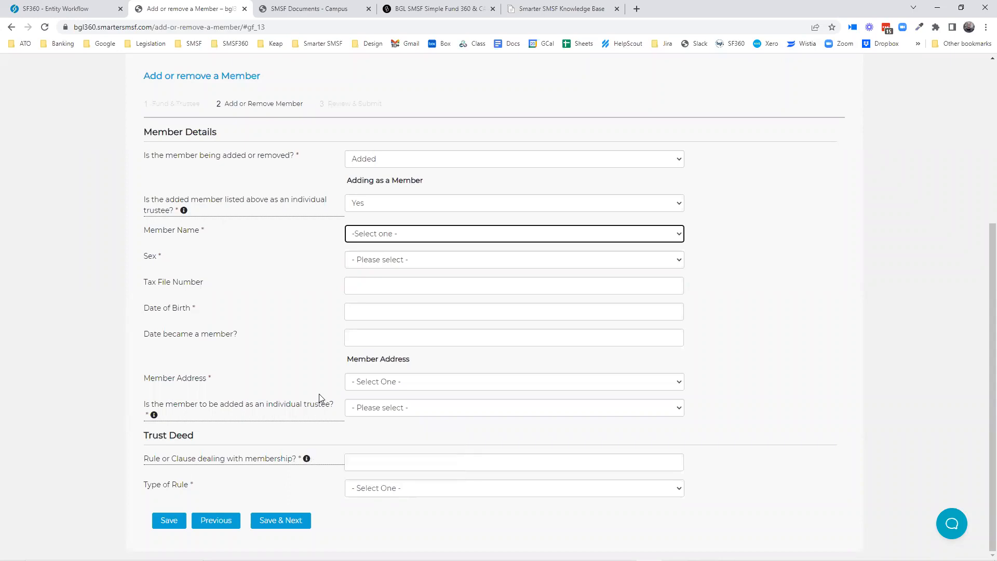
click(372, 234)
click(370, 259)
Save the partly completed Add or remove a Member form and open the list of saved orders
scroll(302, 452, up, 4)
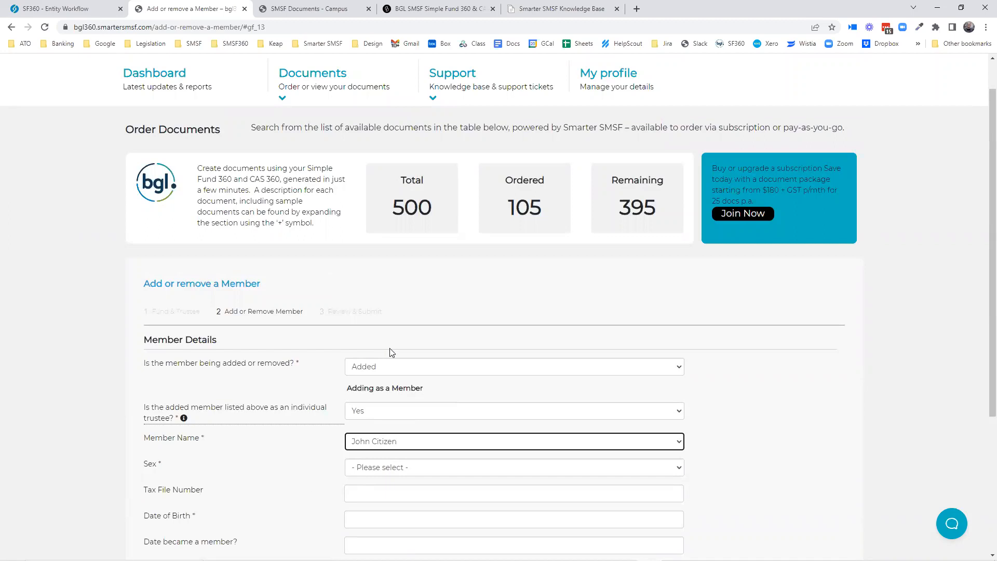
scroll(396, 348, down, 2)
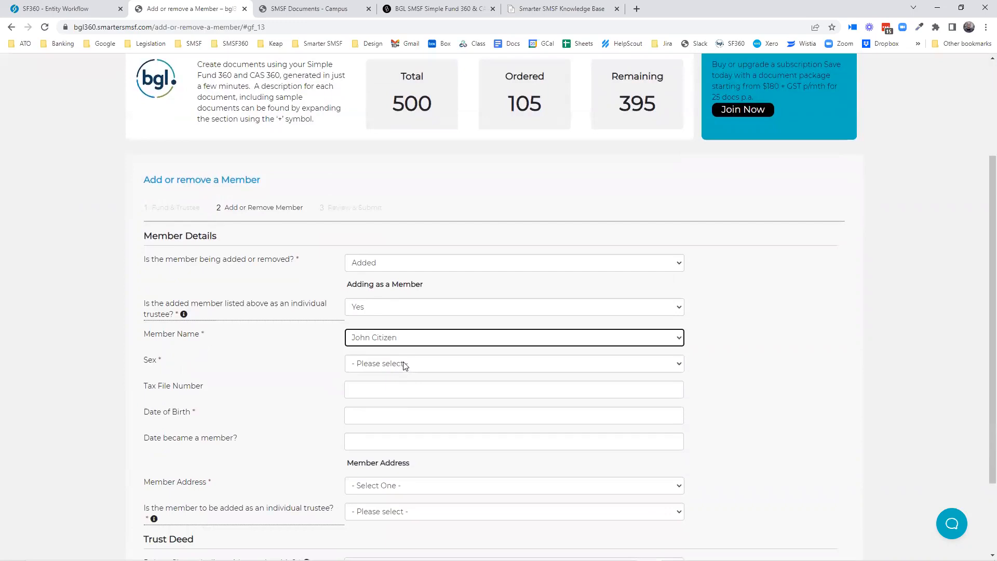
scroll(407, 369, down, 2)
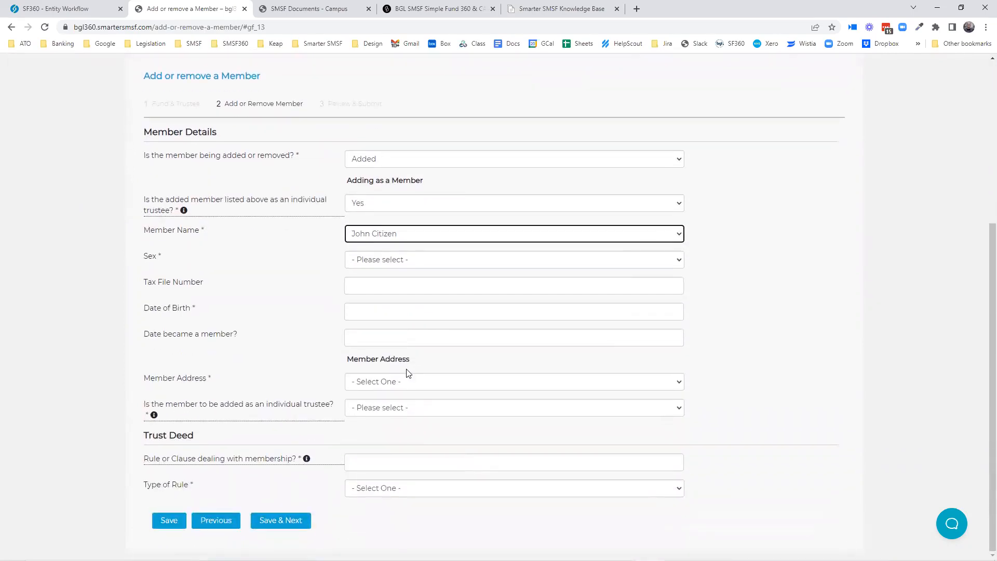
click(169, 521)
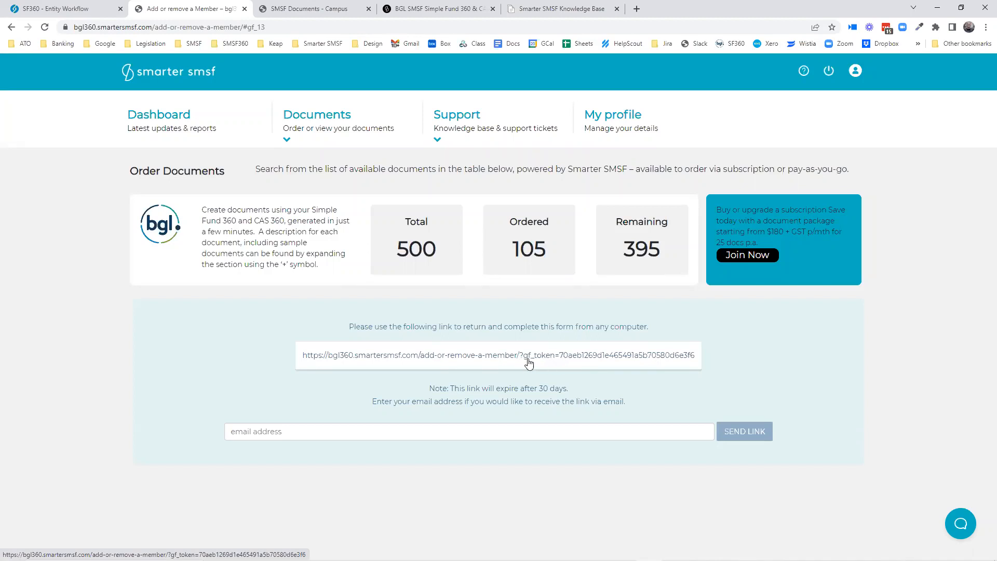
click(366, 431)
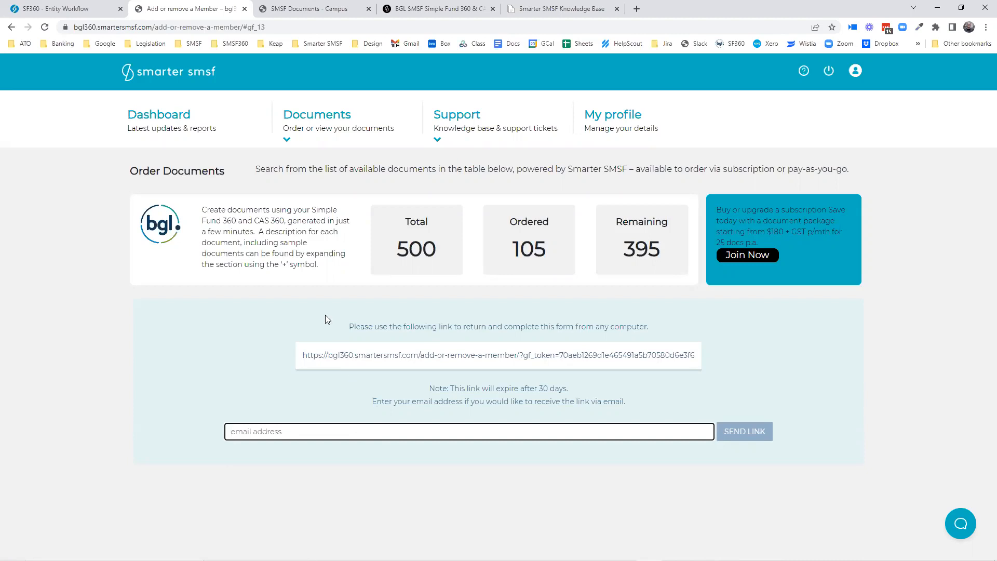
mouse_move(285, 136)
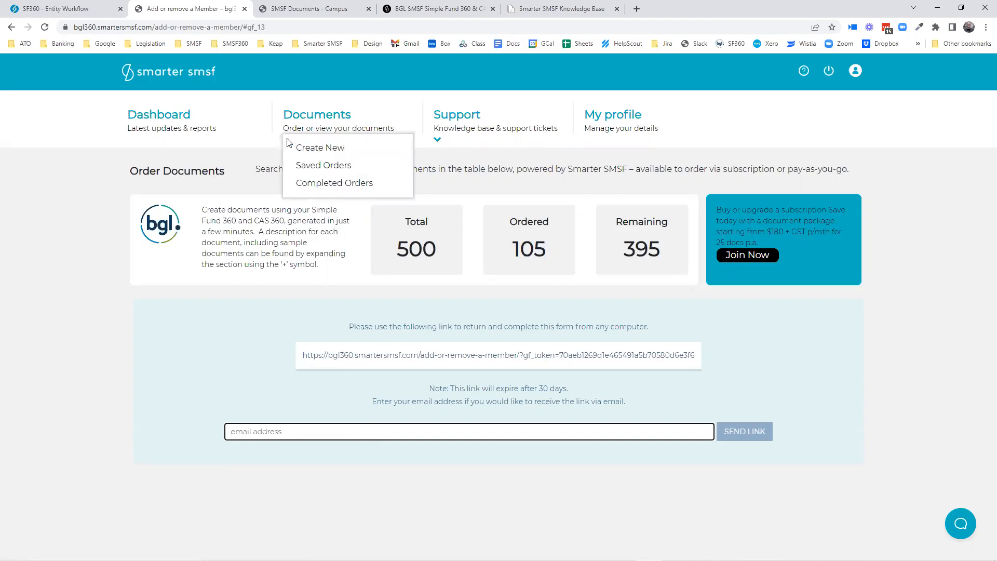
click(309, 166)
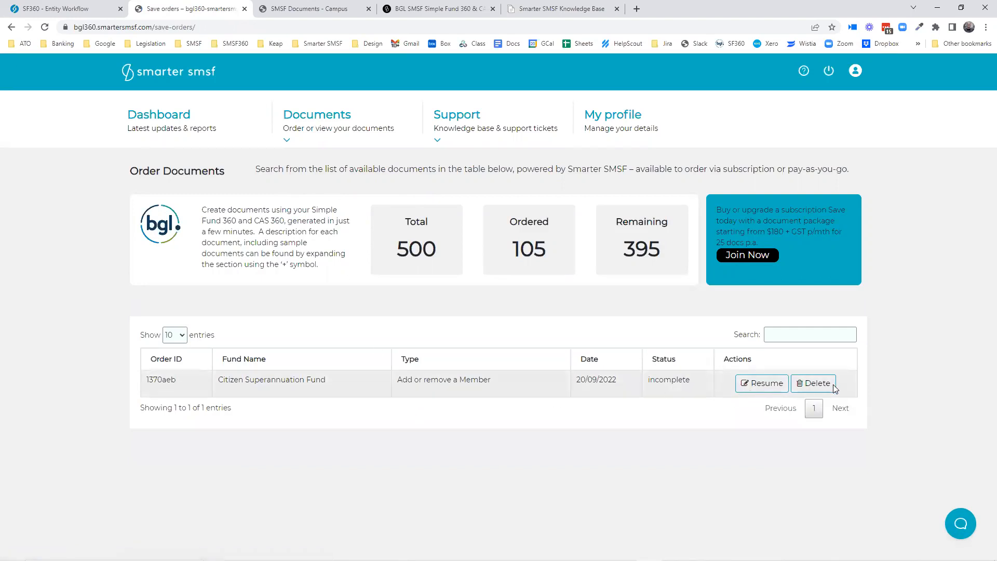
Open the completed orders and download the New SMSF document for Smarter Super Fund VIC
mouse_move(289, 139)
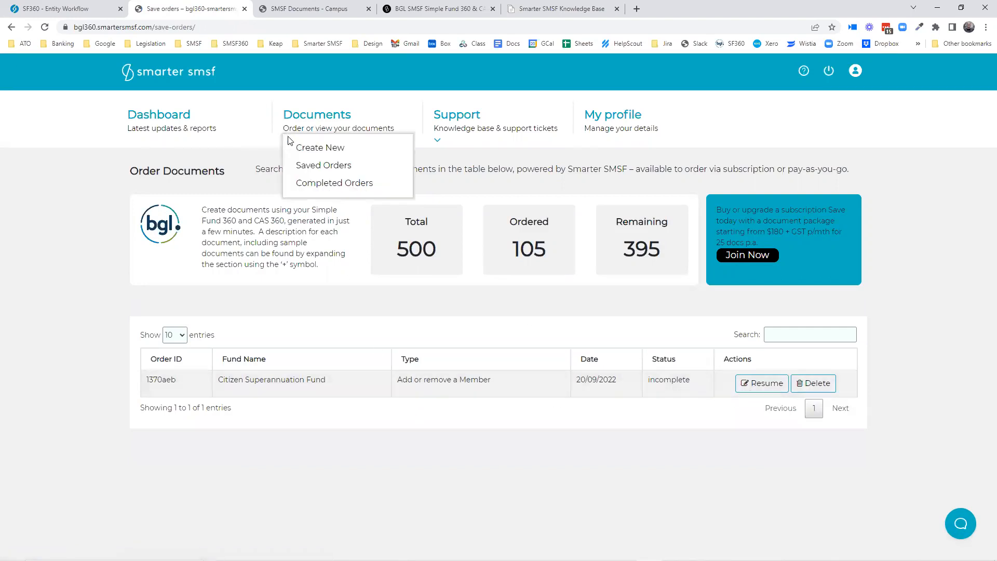
click(306, 184)
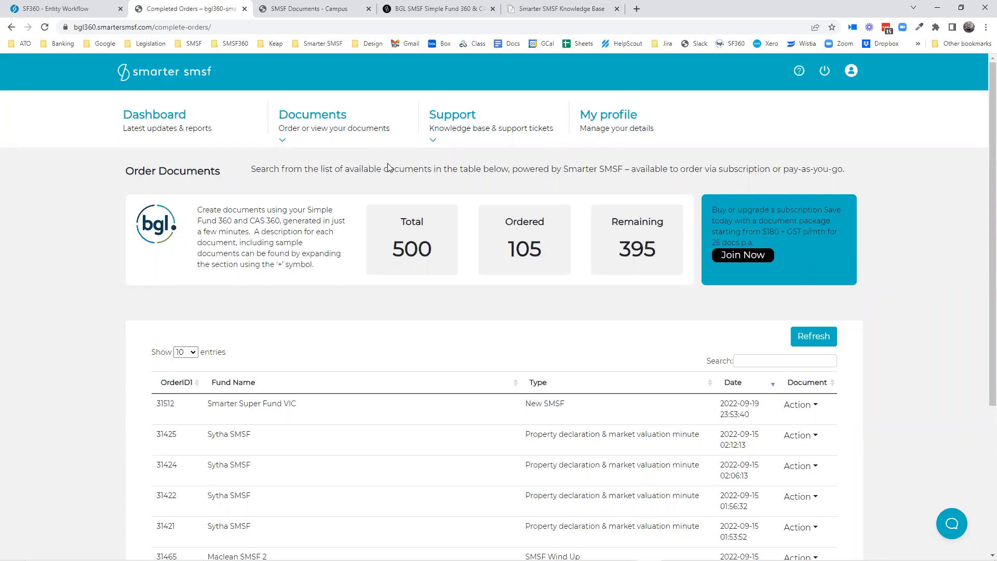
scroll(387, 163, down, 1)
click(816, 354)
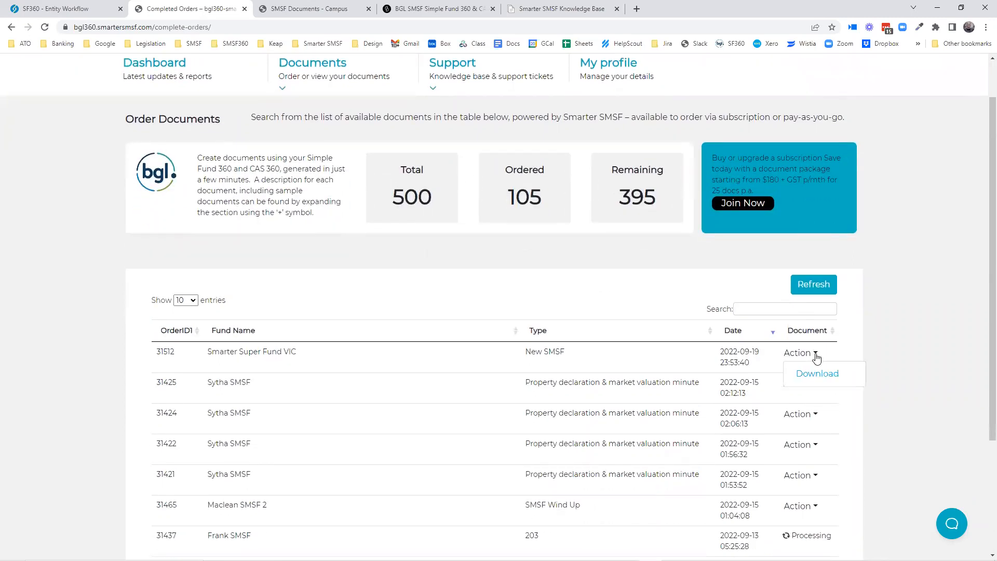
click(817, 374)
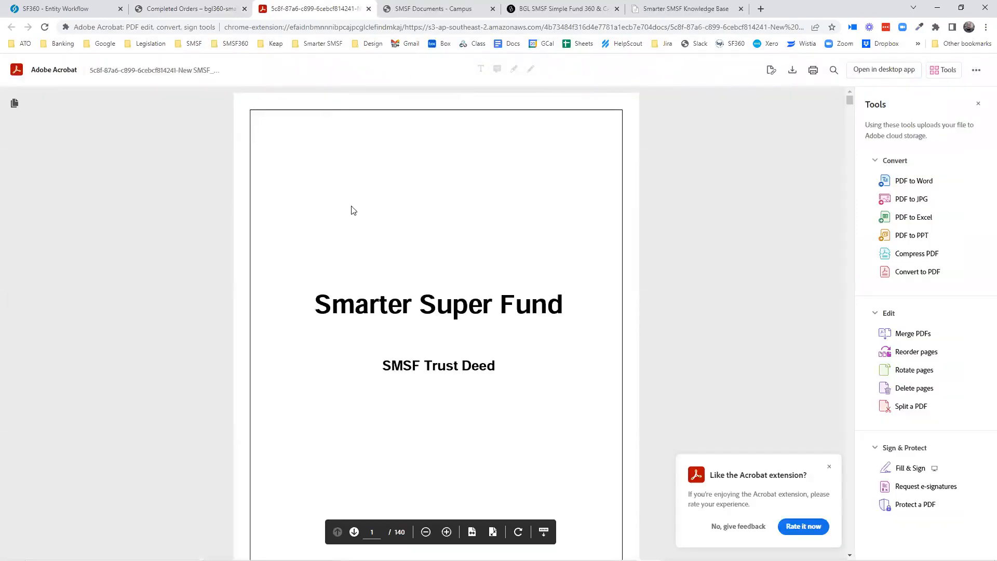
Look through the Smarter Super Fund document from the trust deed to the ATO declaration, dismissing the extension rating prompt, and close it
scroll(426, 239, down, 7)
scroll(426, 236, down, 7)
scroll(426, 230, down, 10)
scroll(426, 230, down, 7)
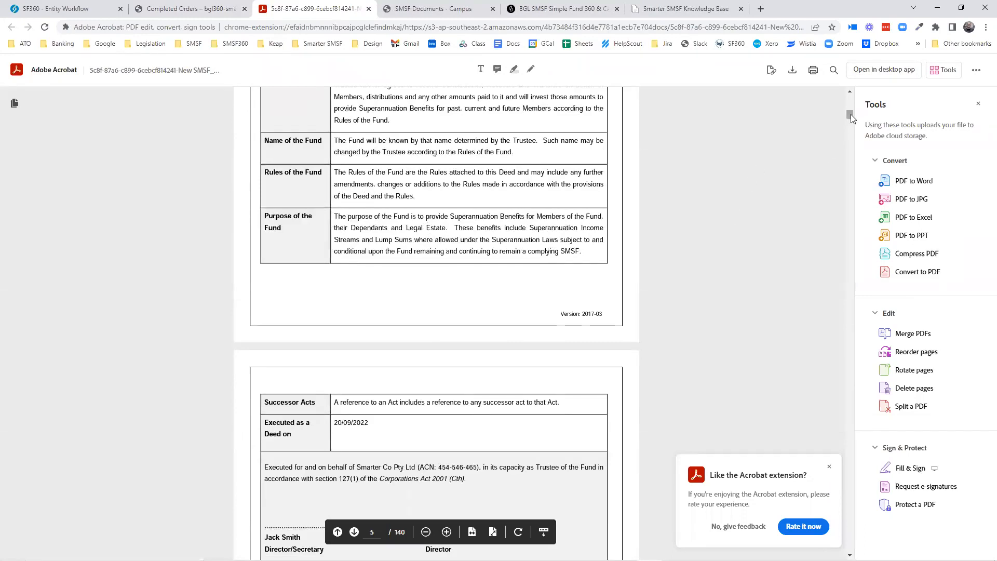
click(829, 467)
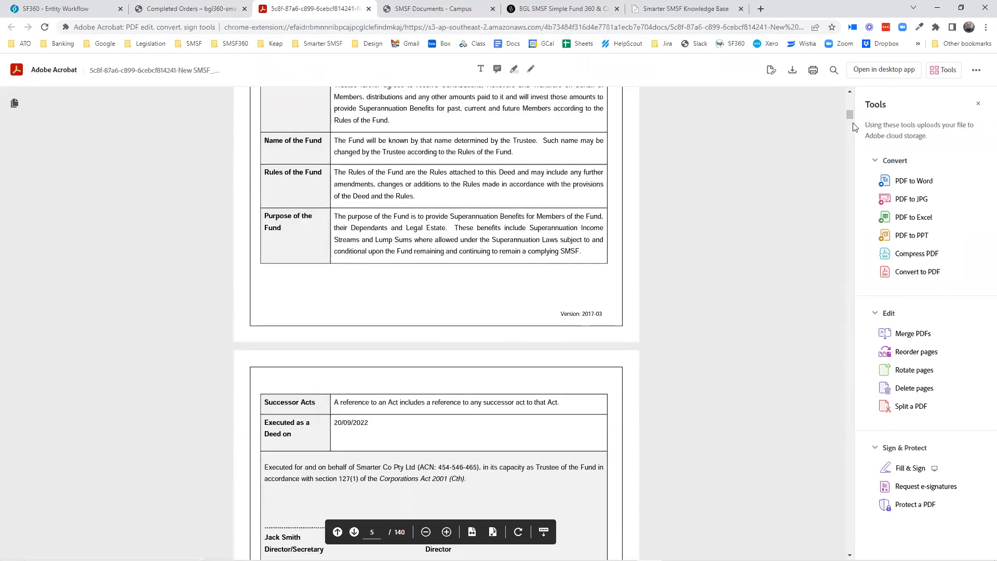
drag(850, 115, 850, 518)
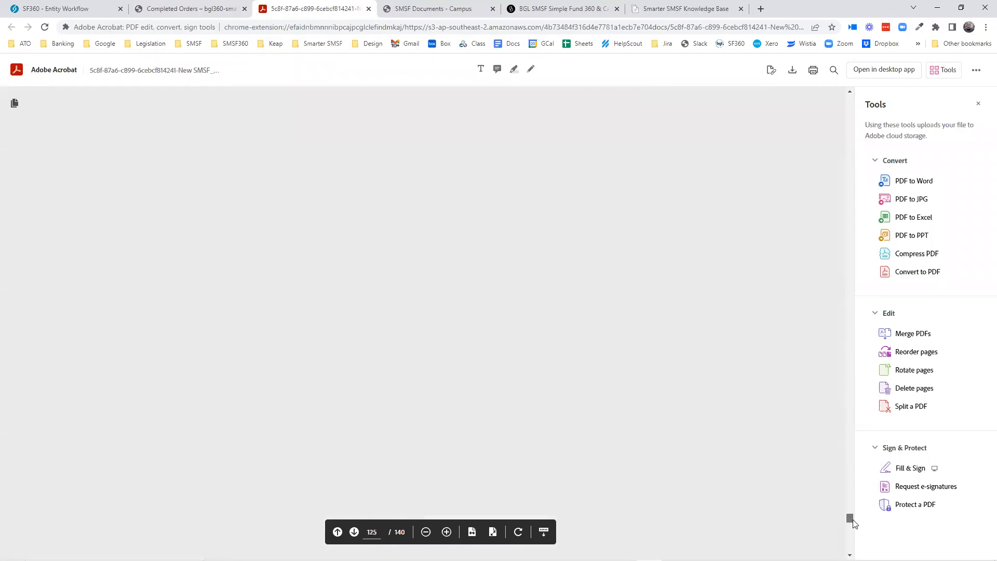
scroll(442, 335, down, 5)
scroll(445, 326, down, 7)
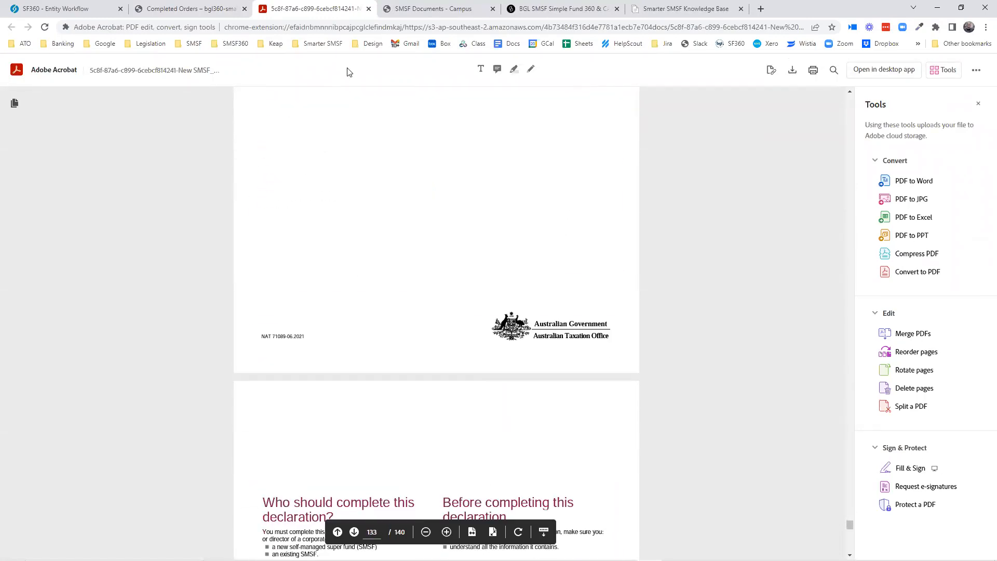
click(369, 9)
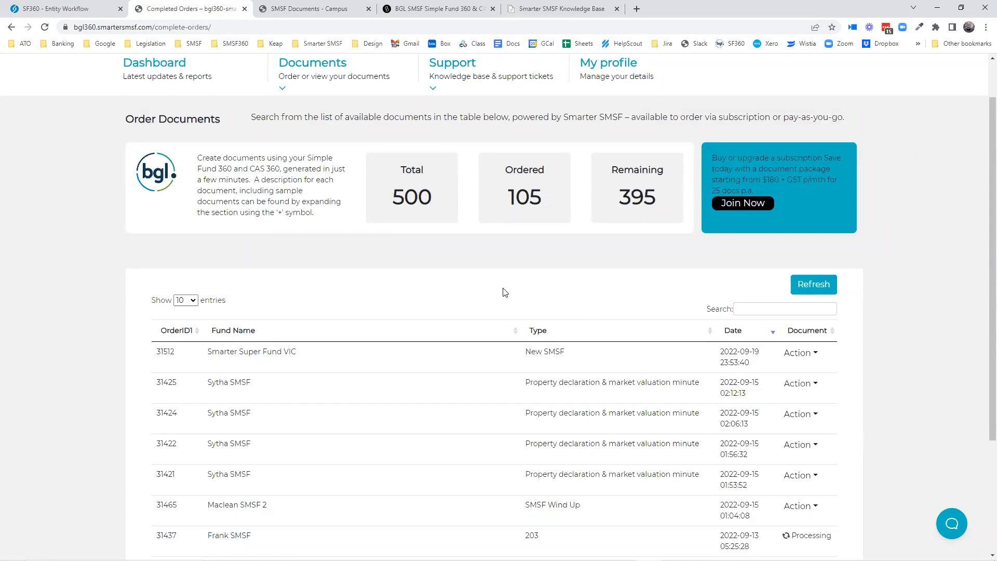
Look over the completed orders list and switch to the Smarter SMSF Knowledge Base page
scroll(506, 294, down, 2)
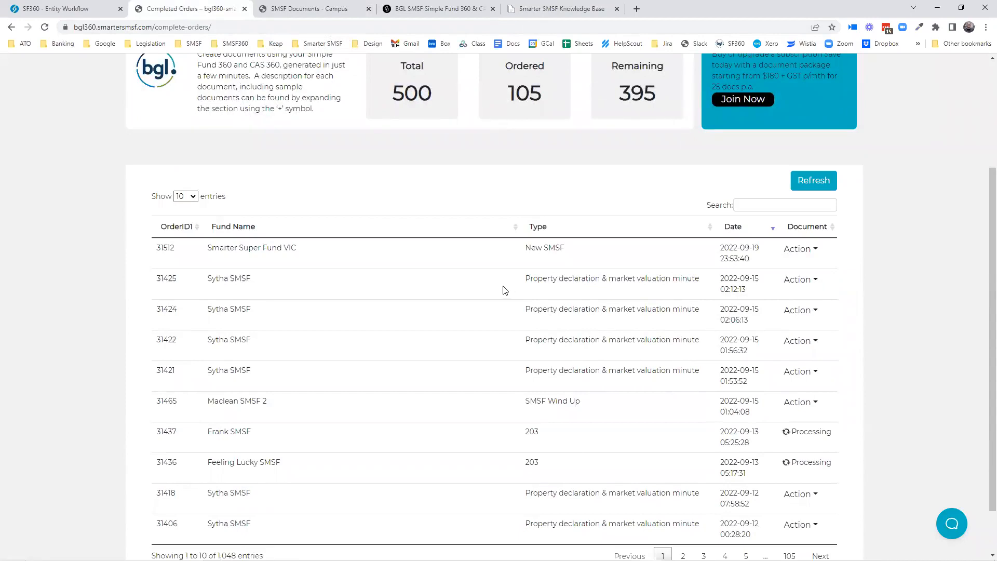
scroll(505, 289, up, 3)
click(284, 129)
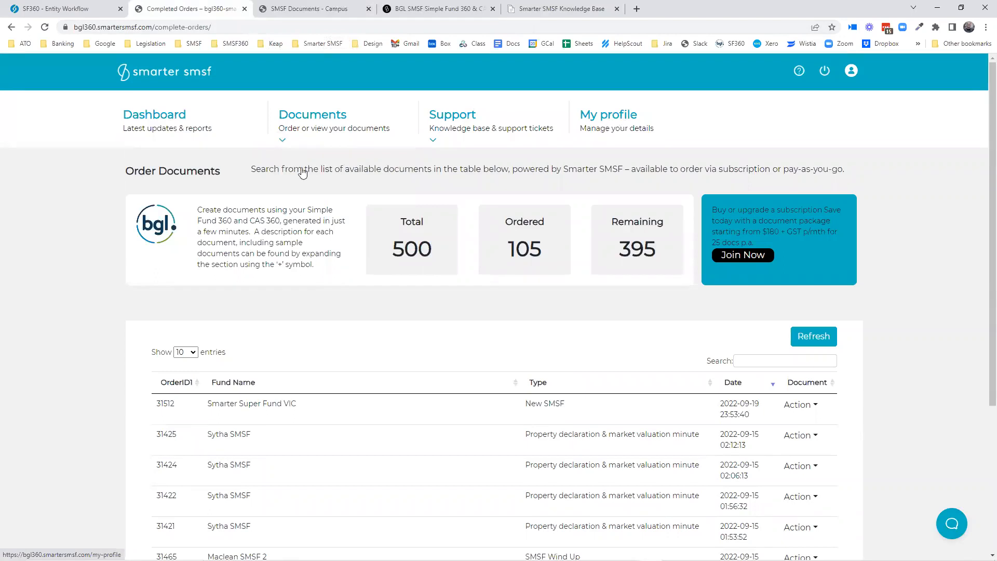
mouse_move(263, 138)
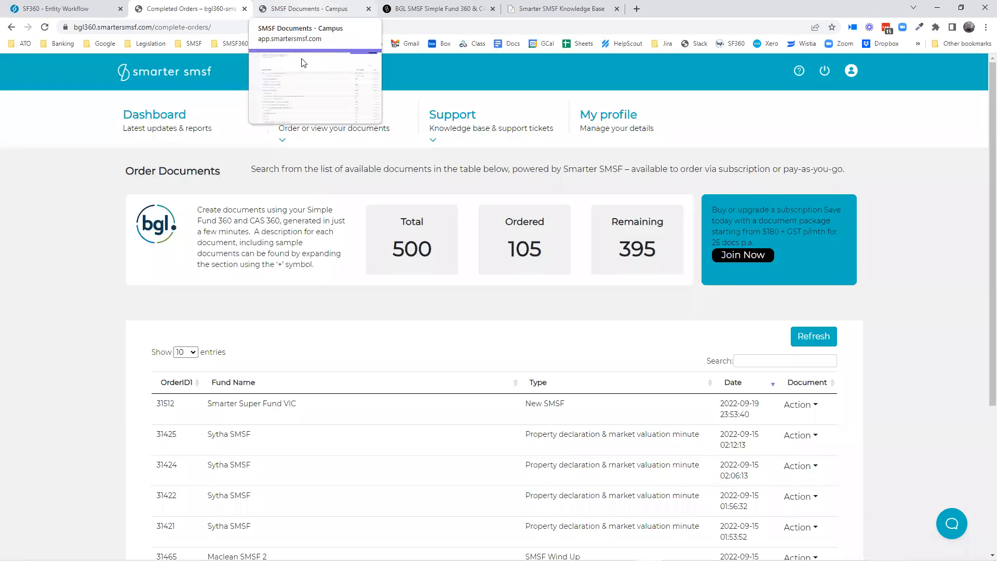
key(ctrl+Tab)
key(ctrl+Tab)
key(ctrl+Tab)
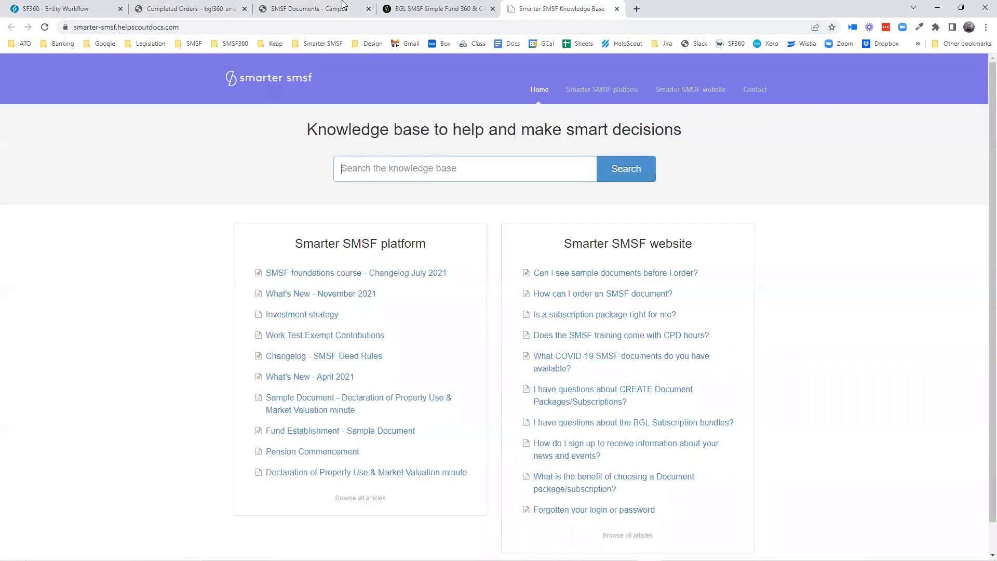
Review the registration steps, enquiry form and How To Start section on the BGL Simple Fund 360 web page
click(439, 8)
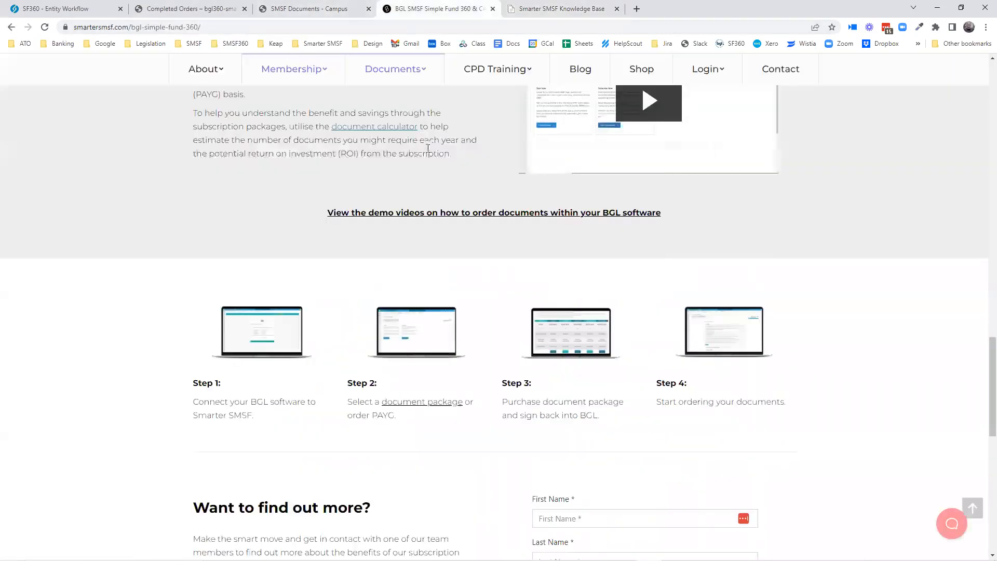
scroll(441, 186, down, 1)
scroll(441, 186, down, 3)
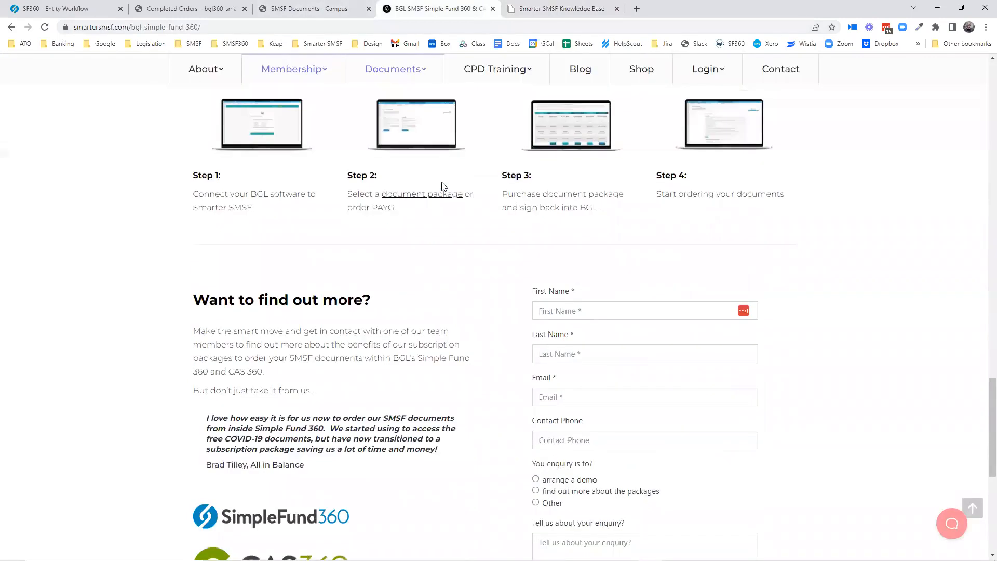
scroll(442, 187, down, 4)
scroll(443, 187, up, 11)
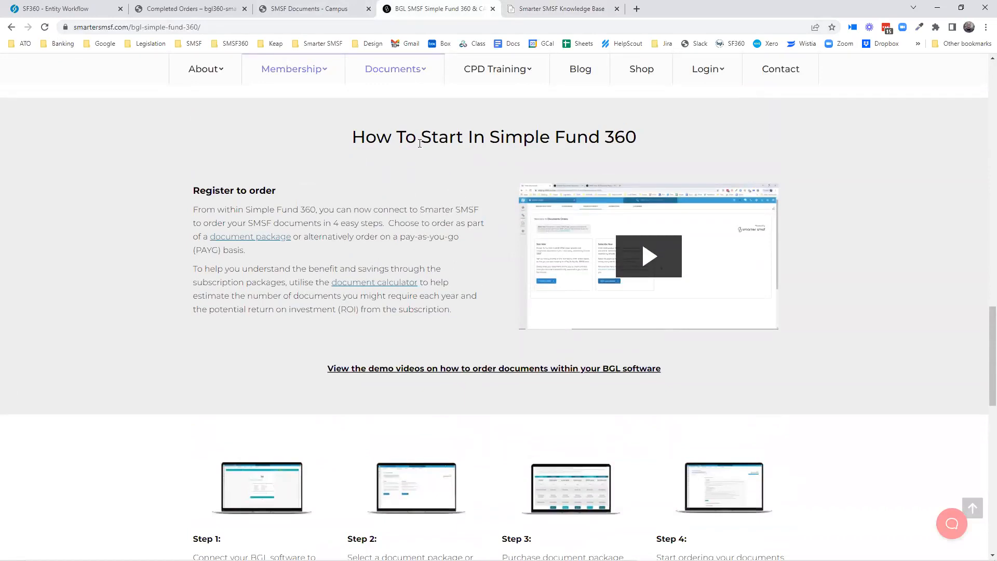
View the Smarter SMSF platform's document price list and open the list of documents available to order through BGL
click(312, 5)
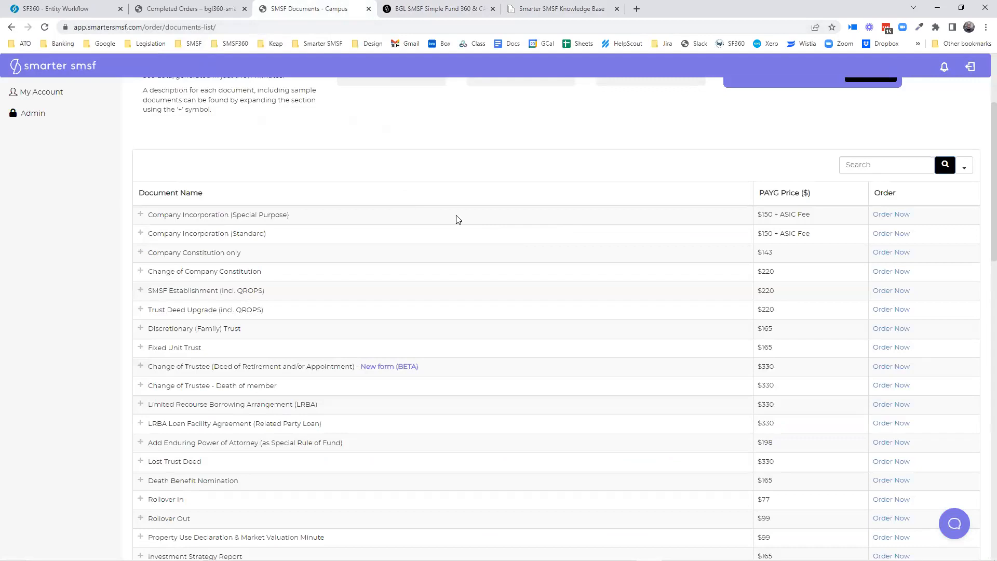
click(179, 9)
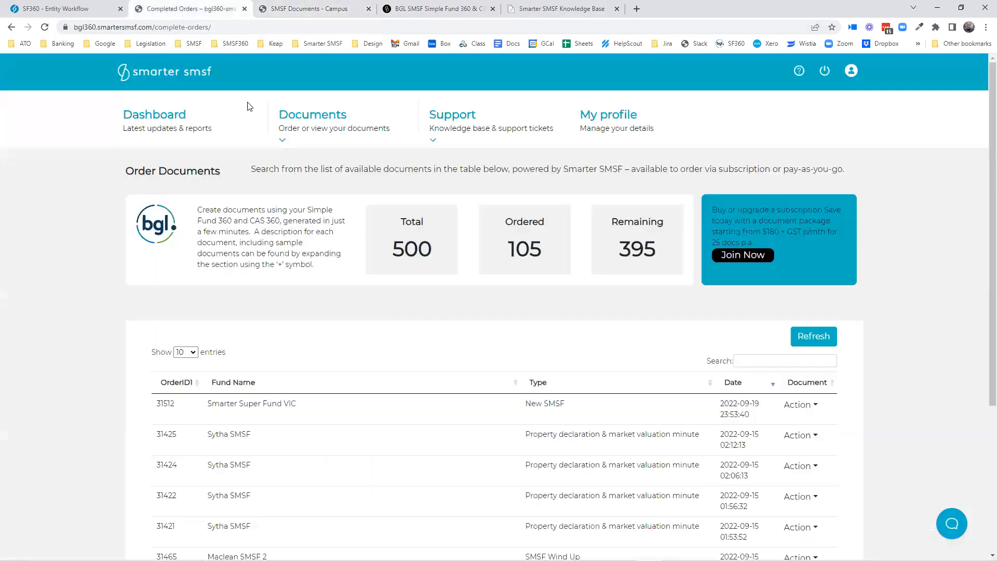
click(307, 149)
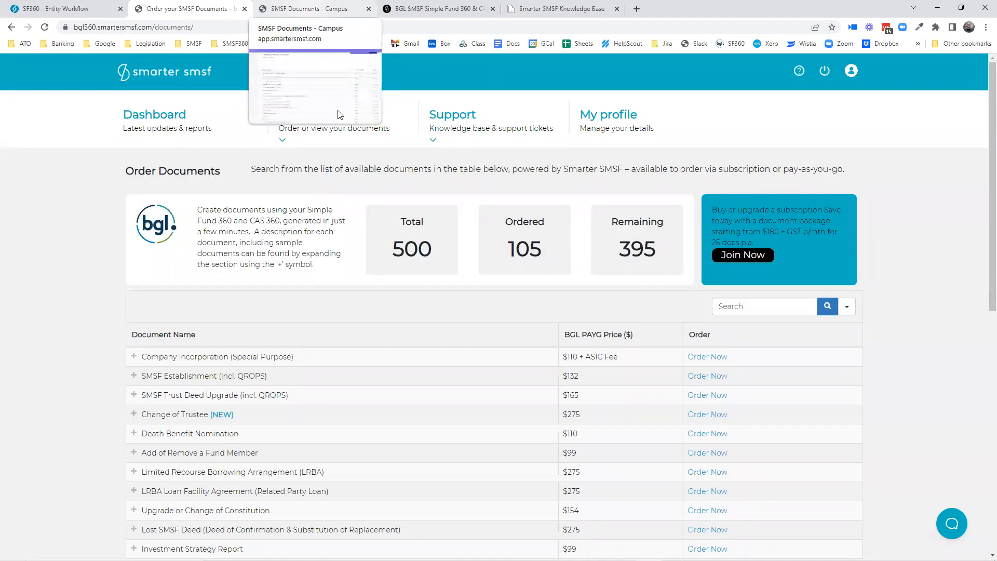
Compare the SMSF Establishment (incl. QROPS) pay-as-you-go price on the Smarter SMSF platform and the BGL order page, and switch to the presentation
key(ctrl+Tab)
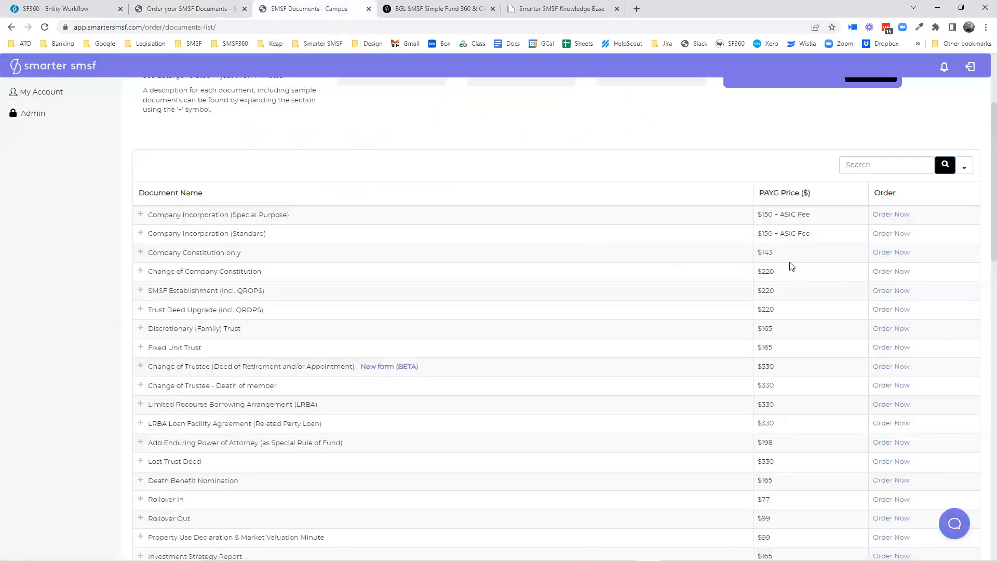
drag(780, 293, 755, 294)
click(181, 8)
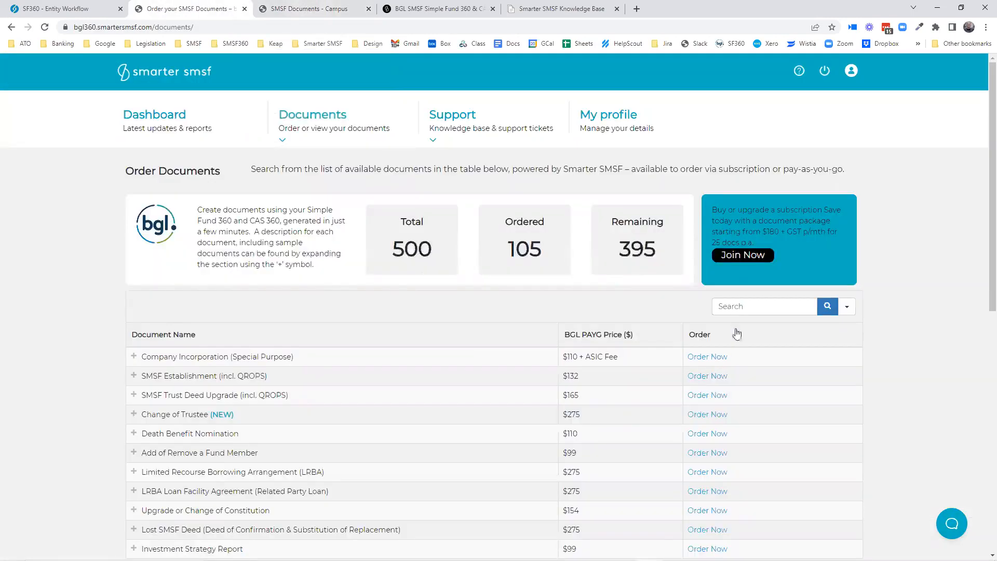
drag(586, 381, 564, 378)
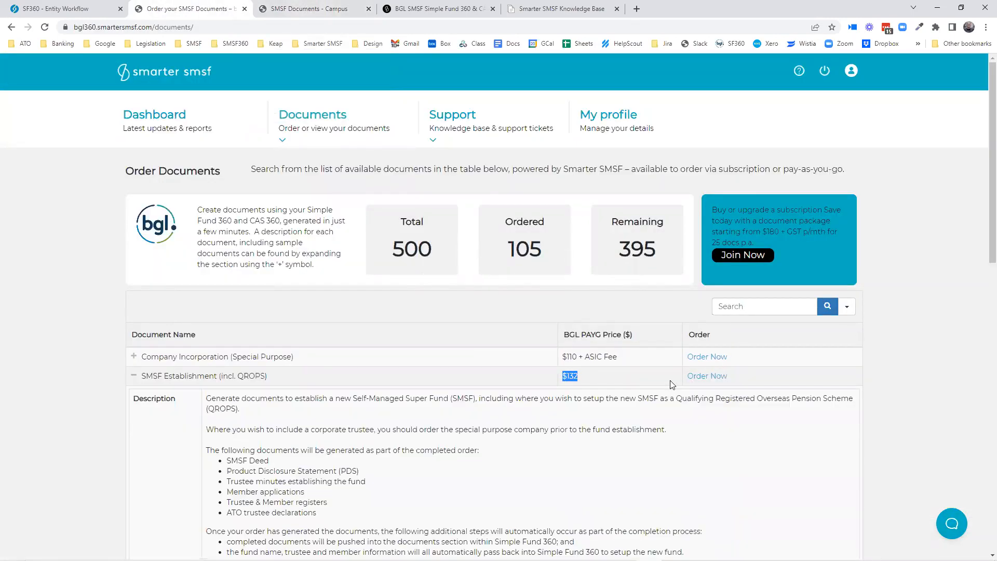
click(310, 7)
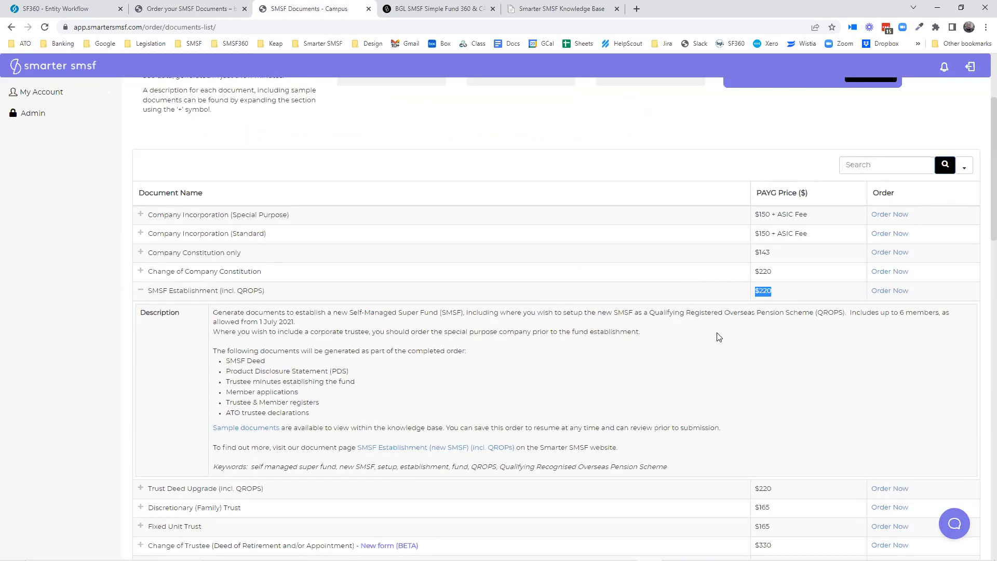
click(781, 294)
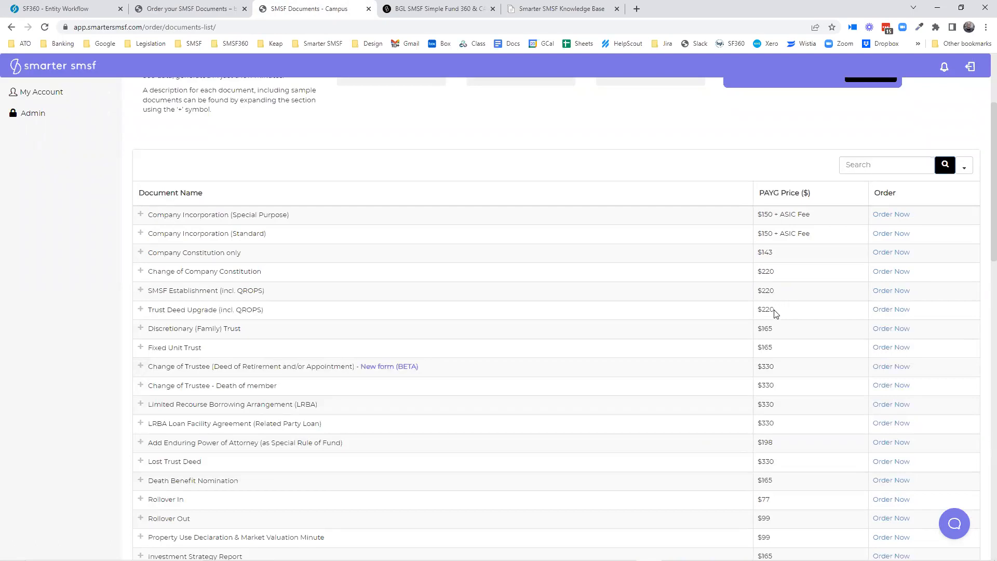
click(187, 8)
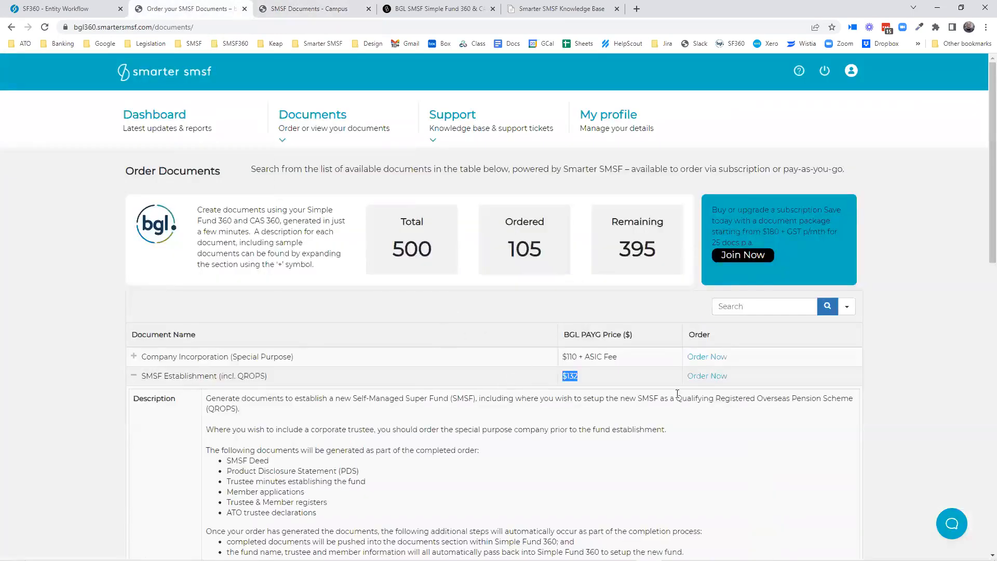
click(133, 379)
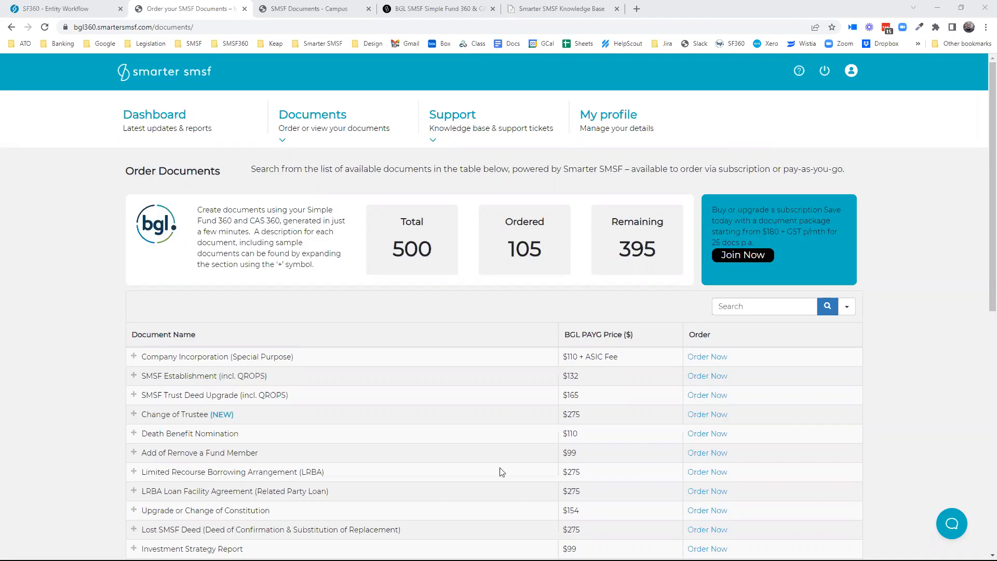
key(alt+Tab)
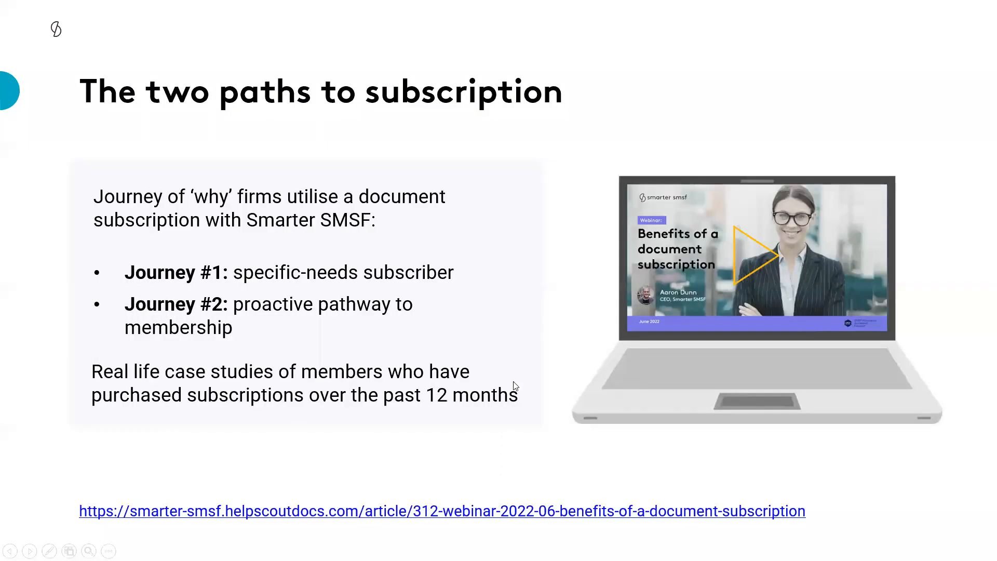
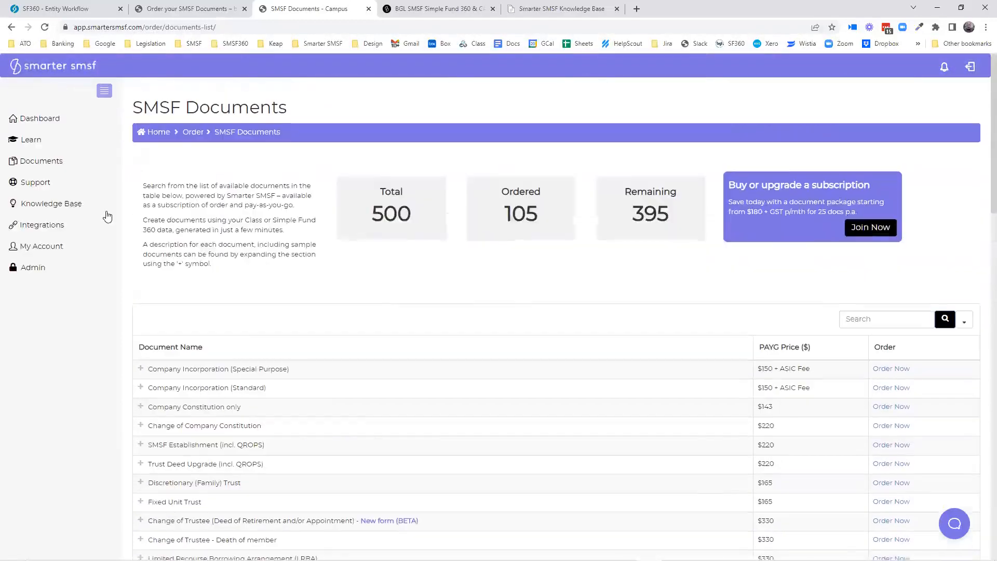
Open the beta User Orders page from the Smarter SMSF account options and highlight the company name in the order history
click(94, 248)
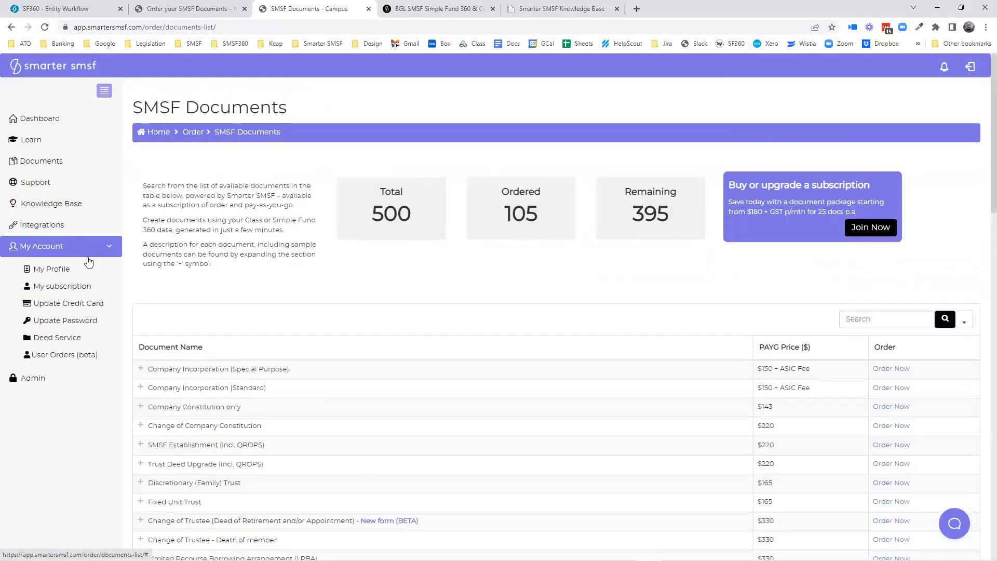
scroll(88, 262, down, 1)
click(153, 17)
mouse_move(555, 129)
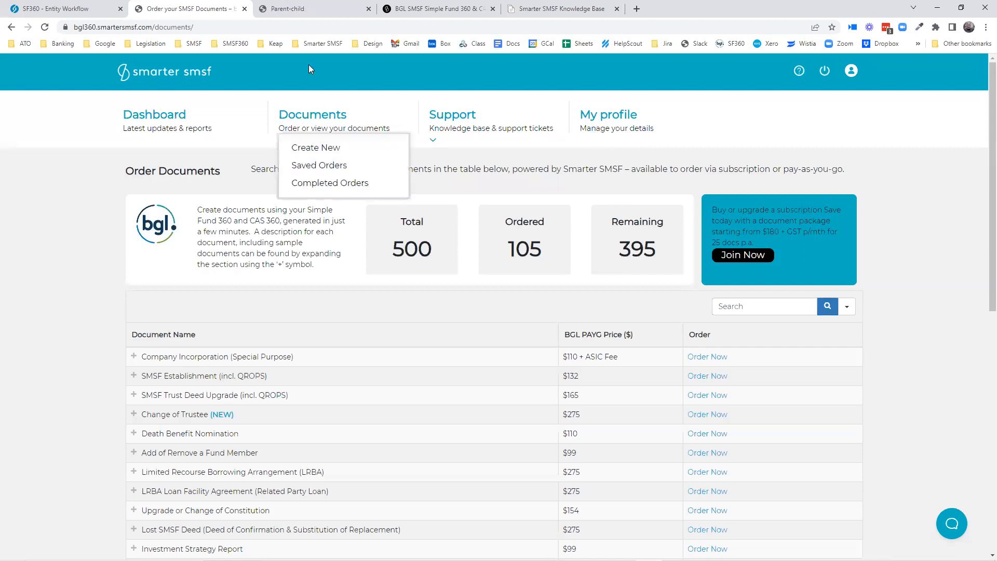
click(301, 8)
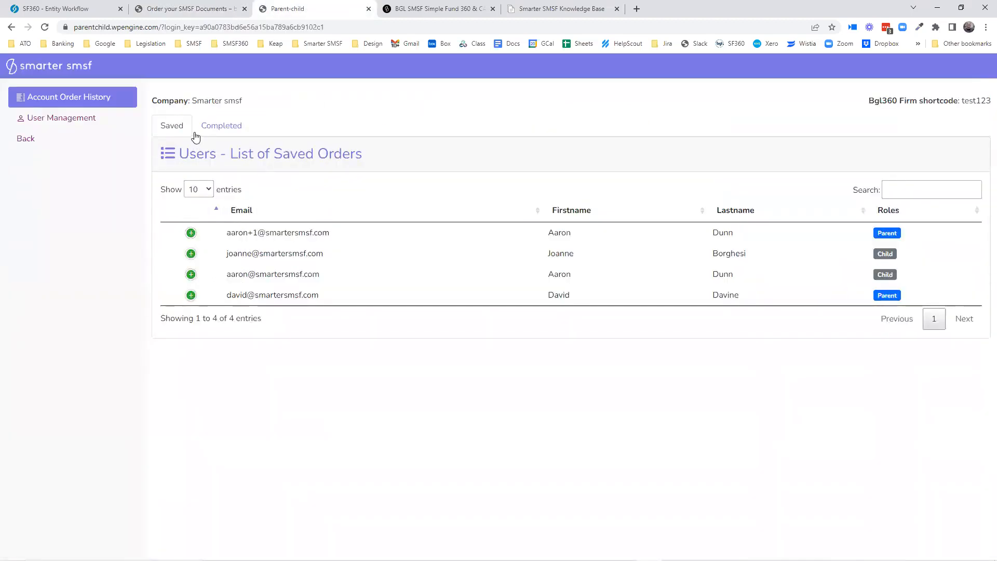
drag(193, 101, 242, 101)
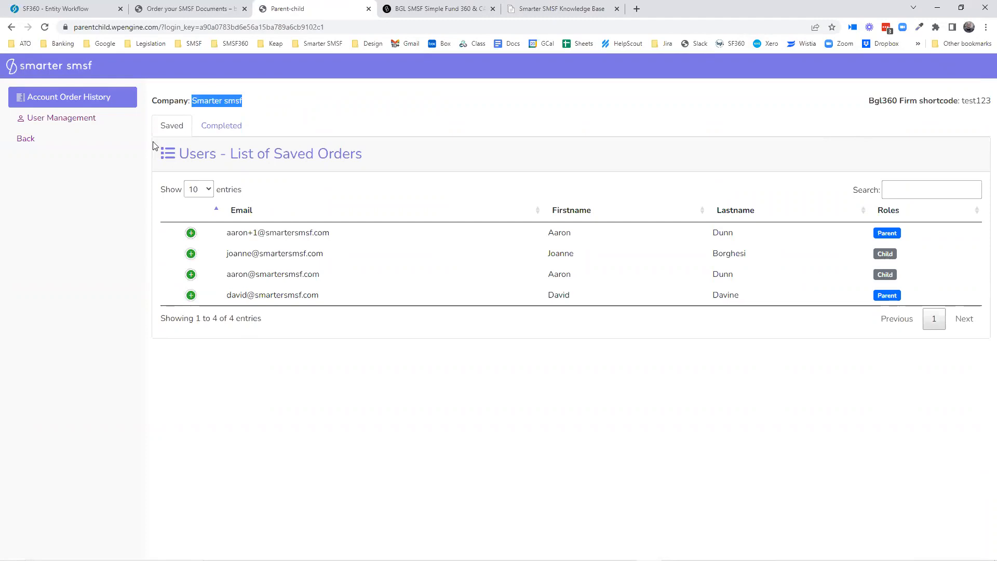
Review the invited users list and the Invite User page in User Management
click(80, 125)
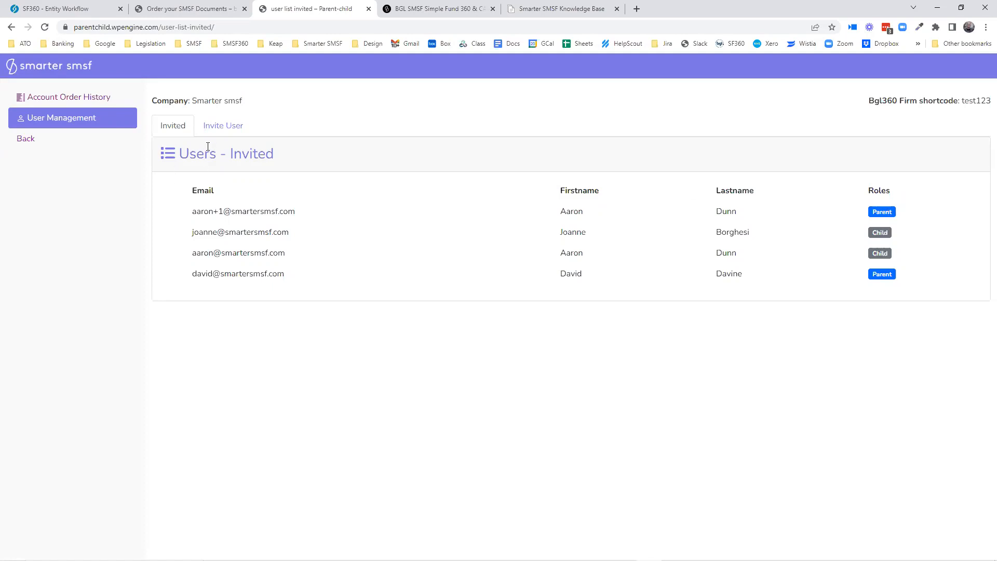
click(227, 131)
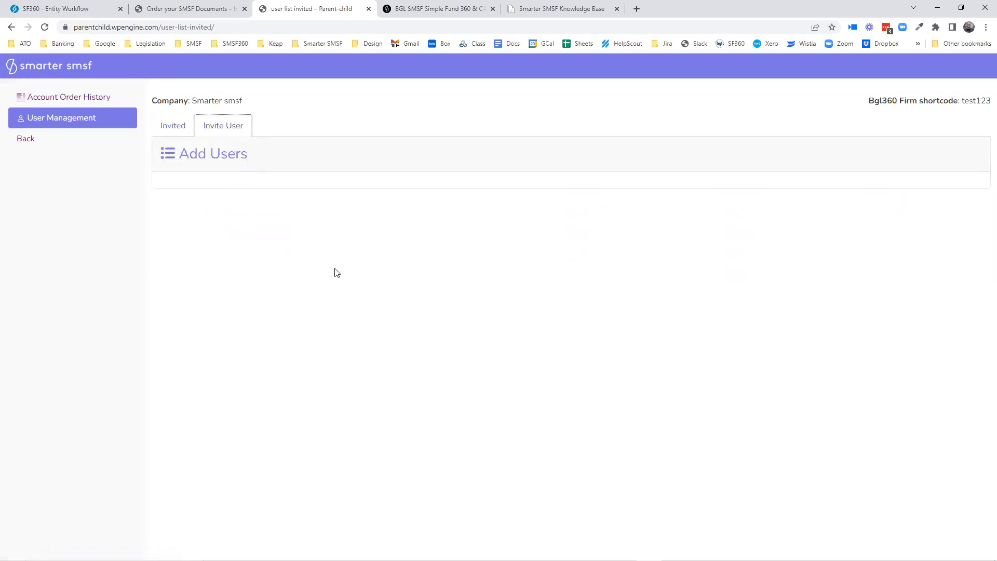
click(175, 128)
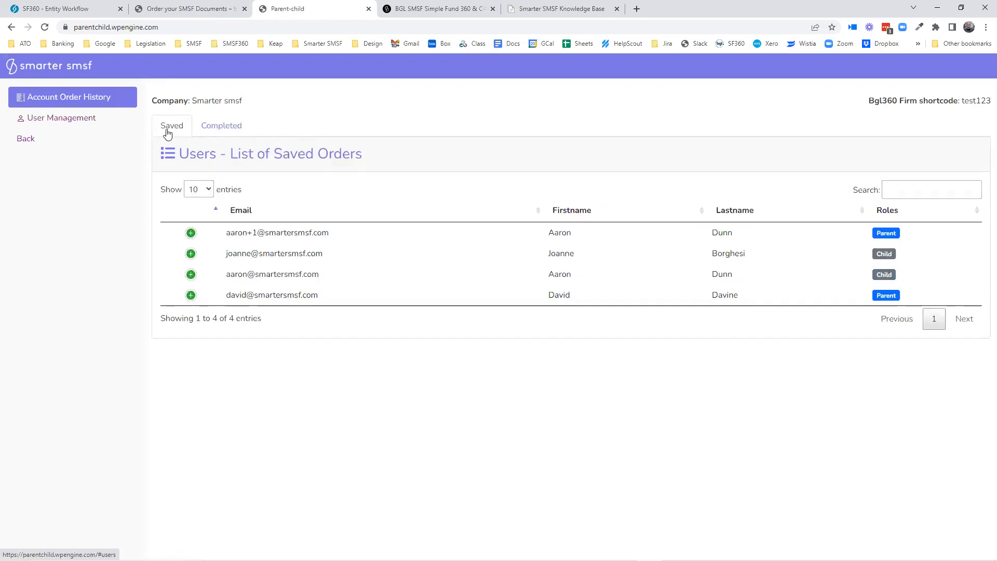
View the team's completed and saved order lists in Account Order History and expand the third user's saved orders
click(223, 127)
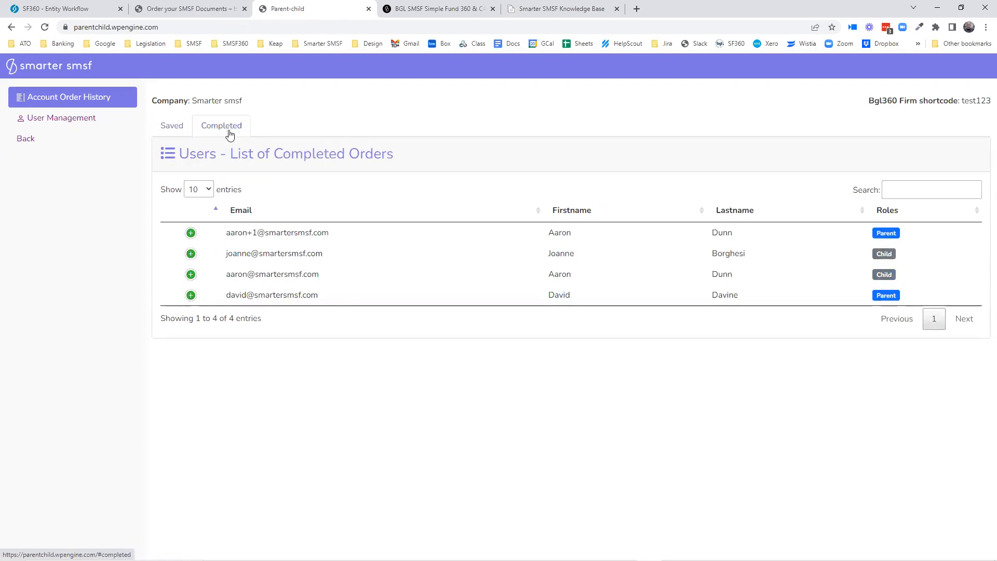
click(174, 126)
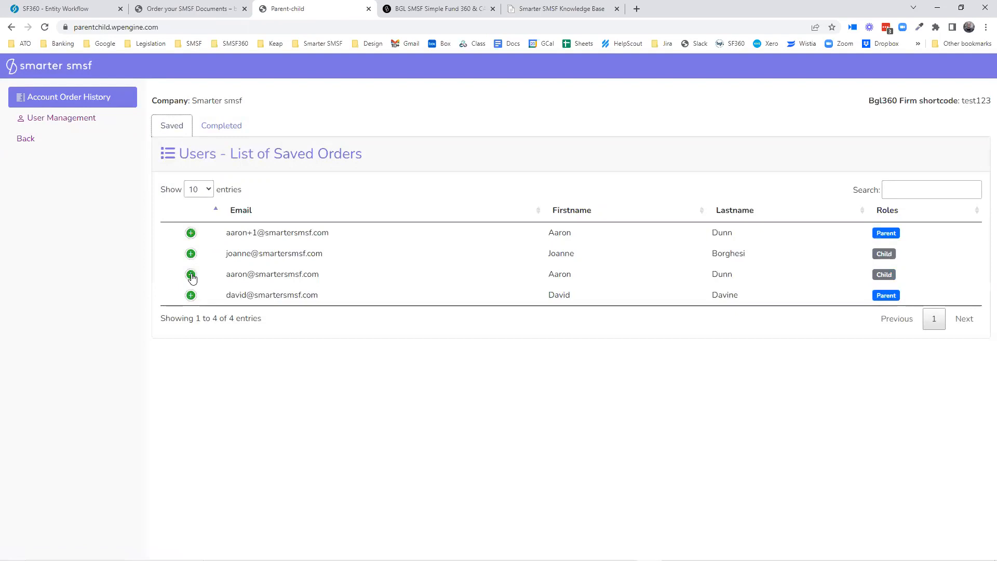
click(310, 277)
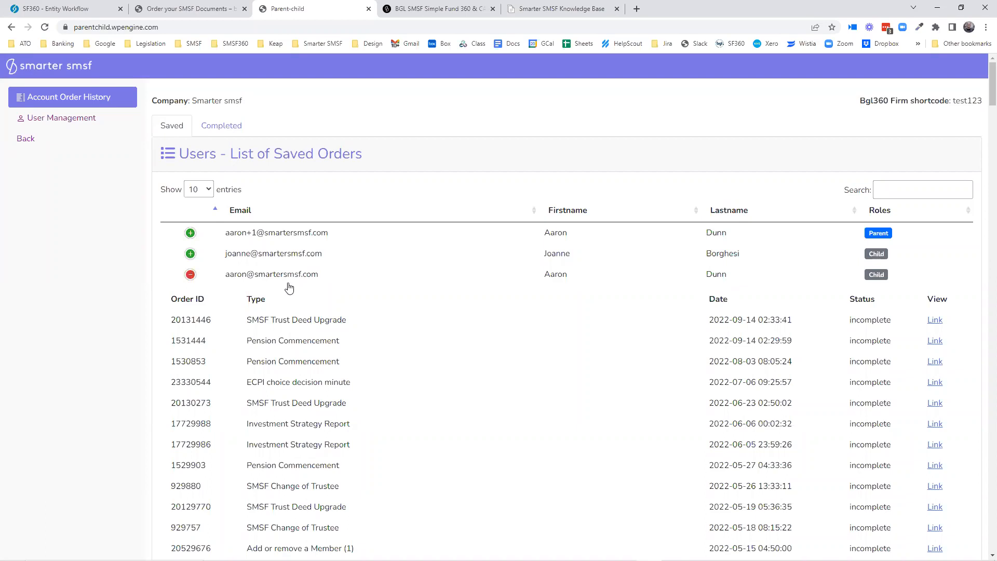
Try to expand the third user's completed orders and choose to wait for the unresponsive page
click(219, 129)
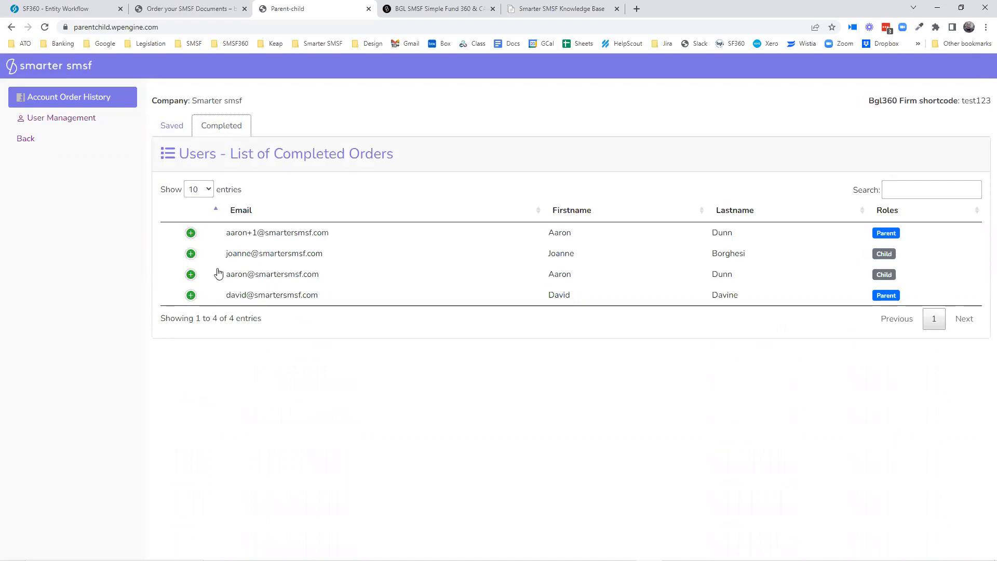
click(191, 278)
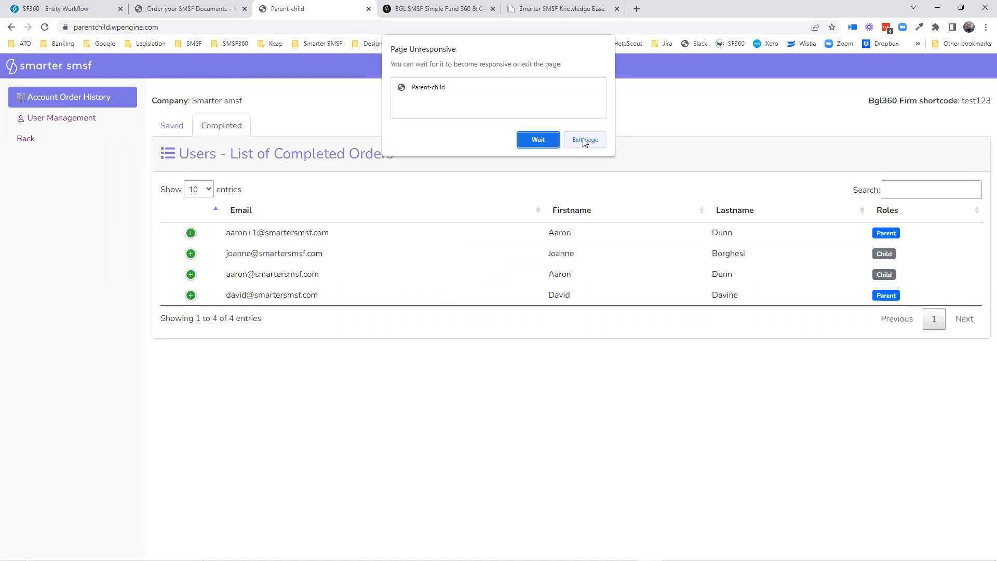
click(539, 141)
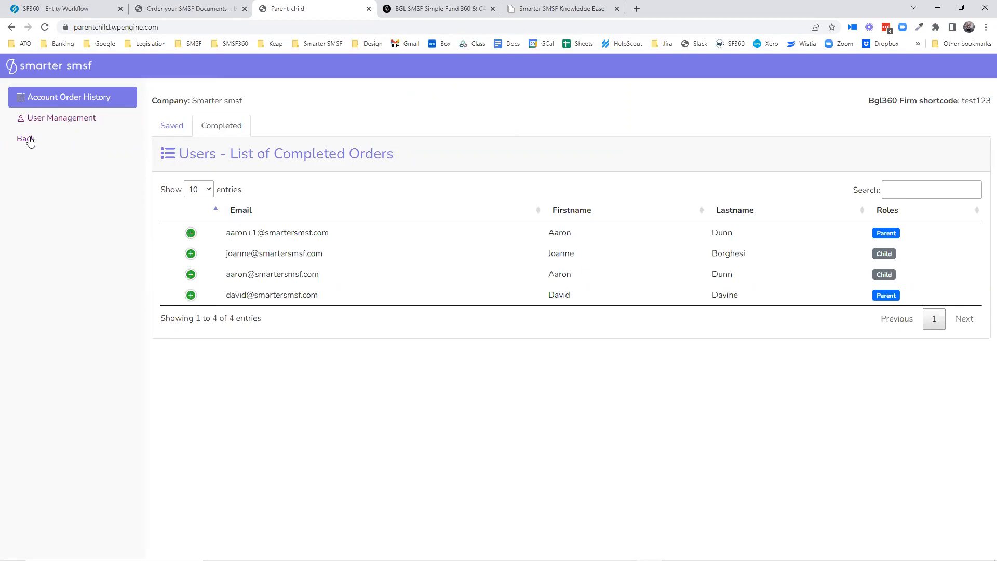
Return to the SMSF Documents page of the Smarter SMSF platform and open the admin Usage Report
click(174, 6)
click(352, 5)
click(12, 28)
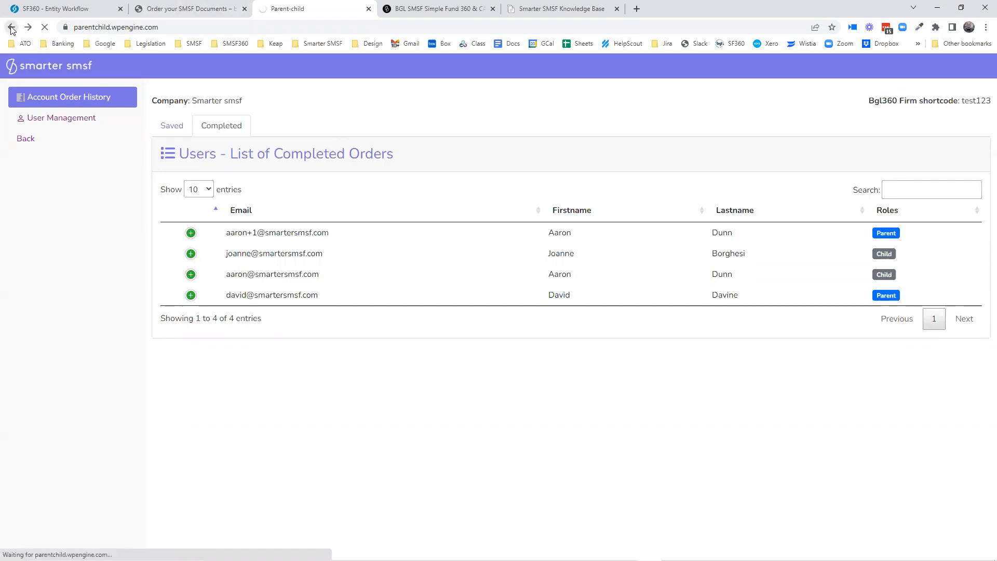
right_click(11, 27)
click(19, 55)
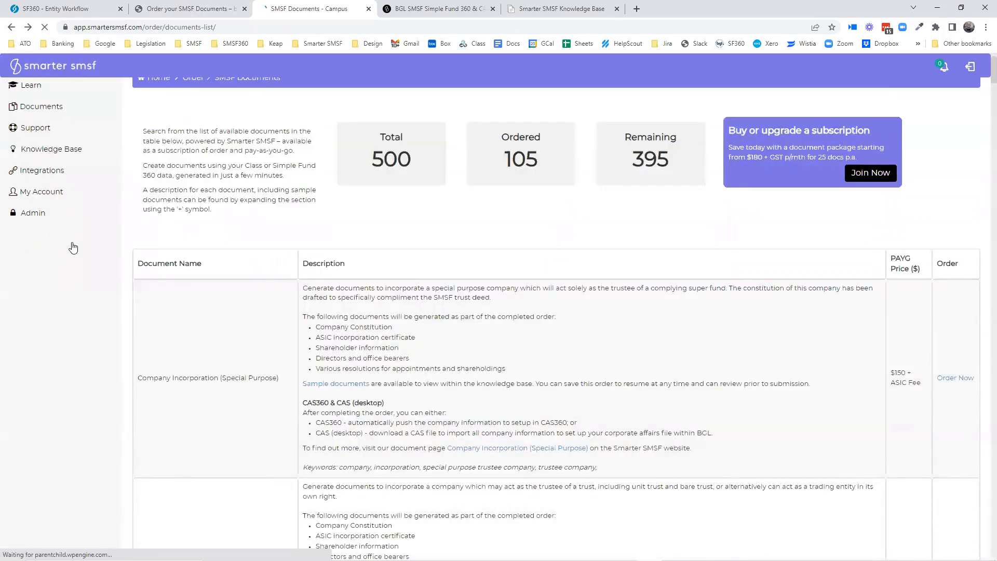
click(71, 213)
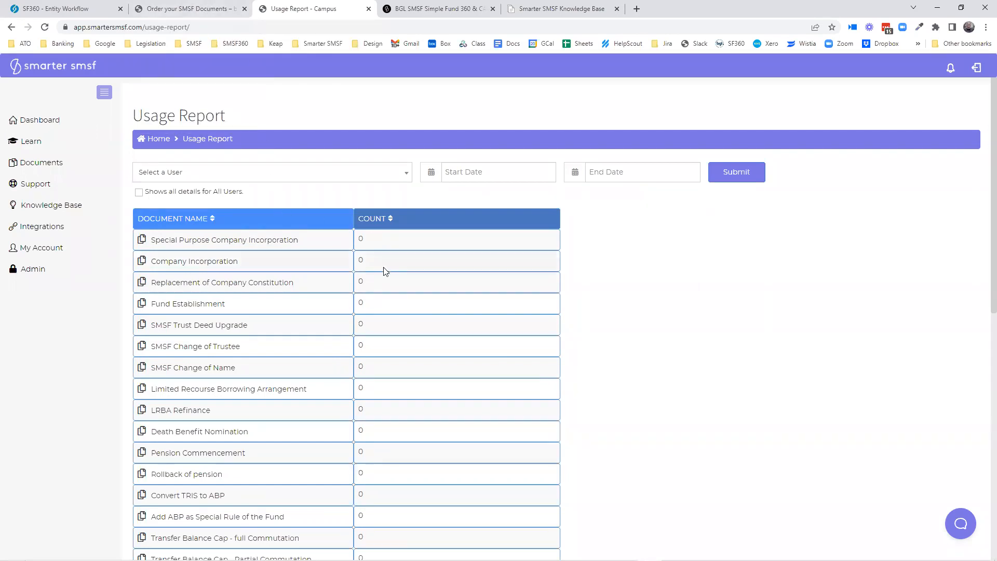
Look over the BGL order documents list, switch to the presentation and advance to the SMSF documents roadmap slide
click(219, 8)
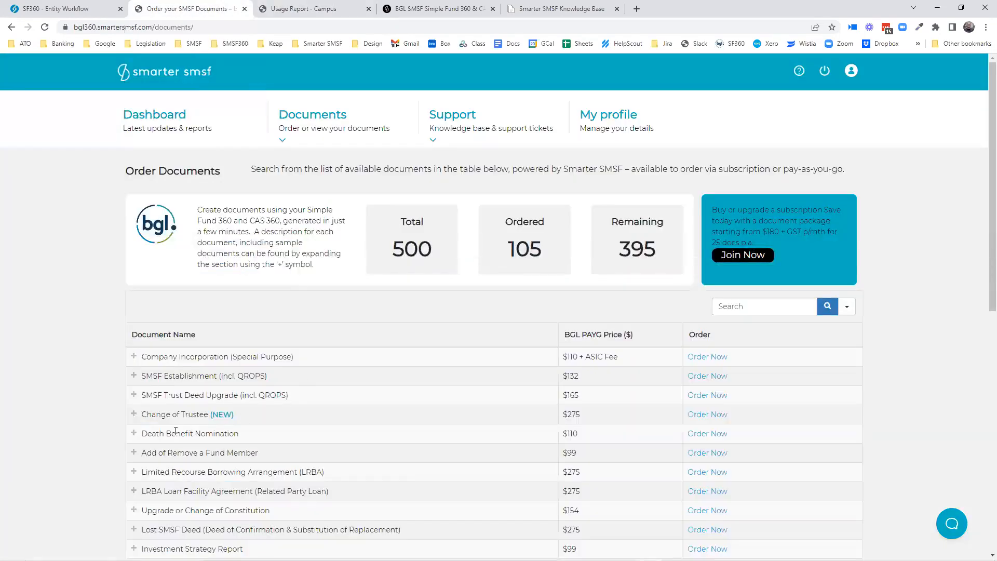
scroll(231, 408, down, 2)
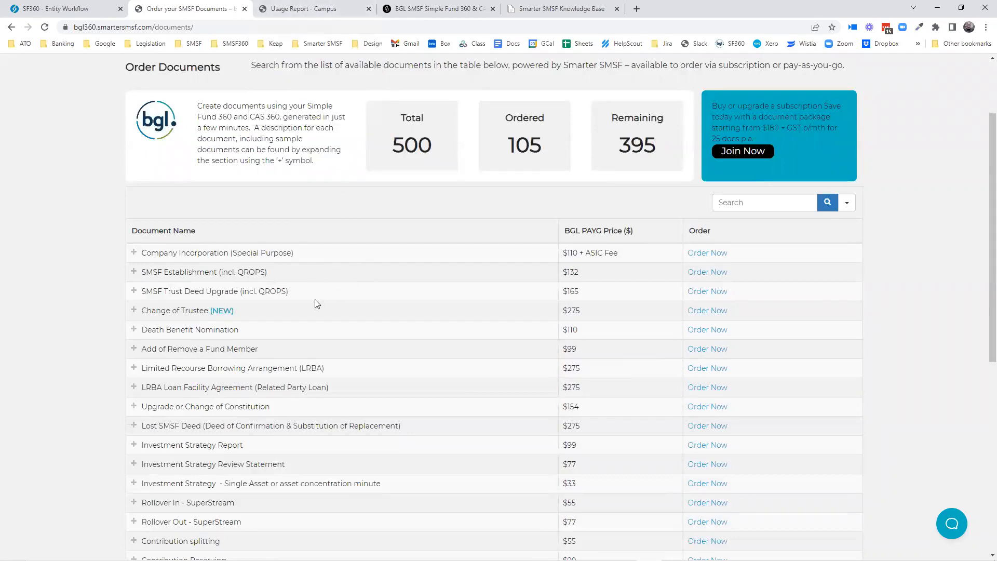
scroll(372, 291, up, 2)
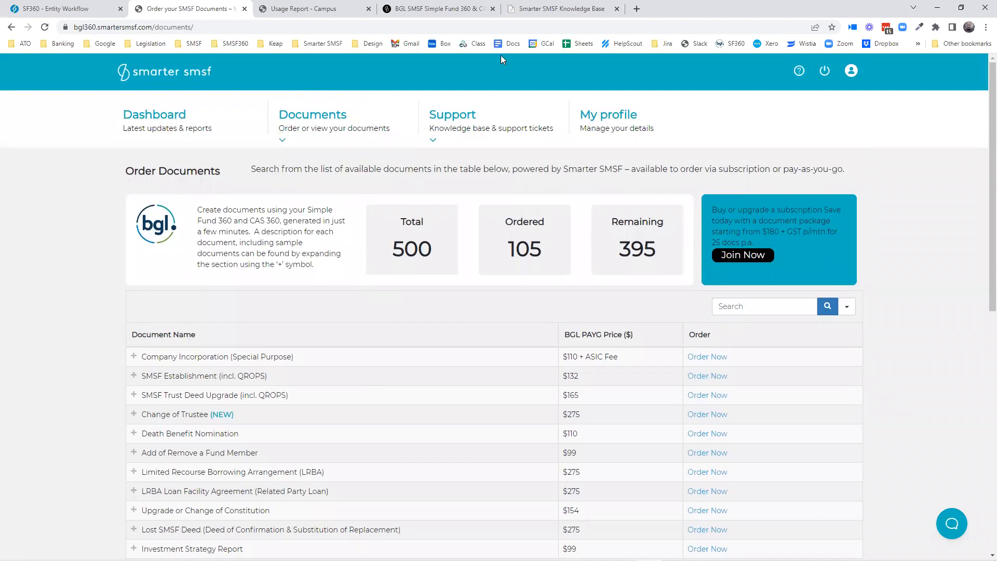
key(alt+Tab)
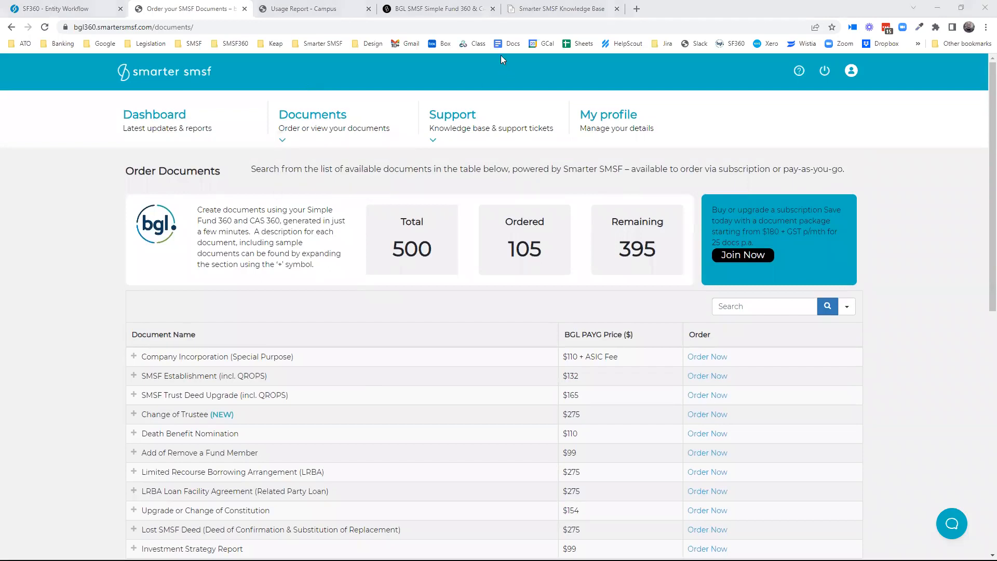
key(alt+Tab)
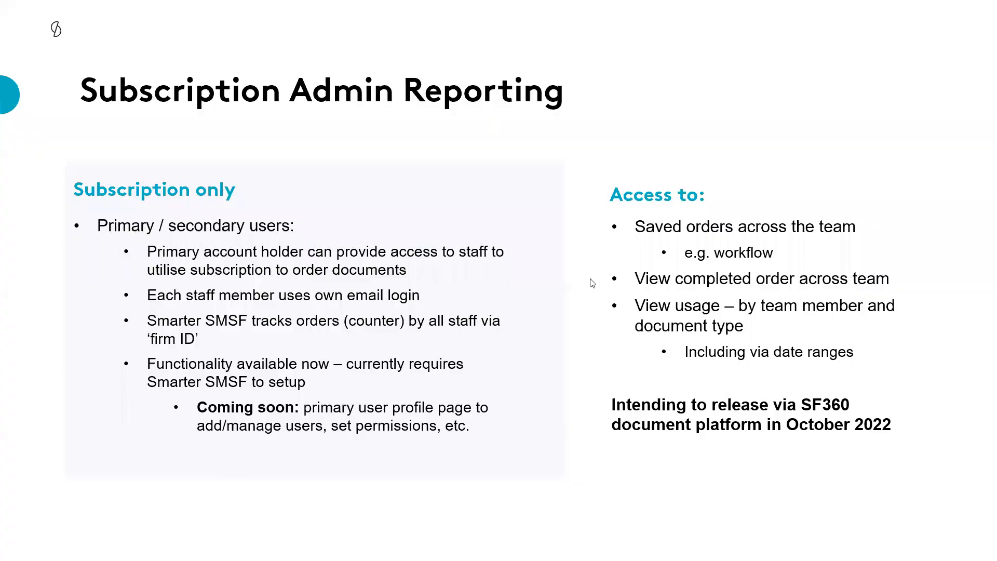
key(Right)
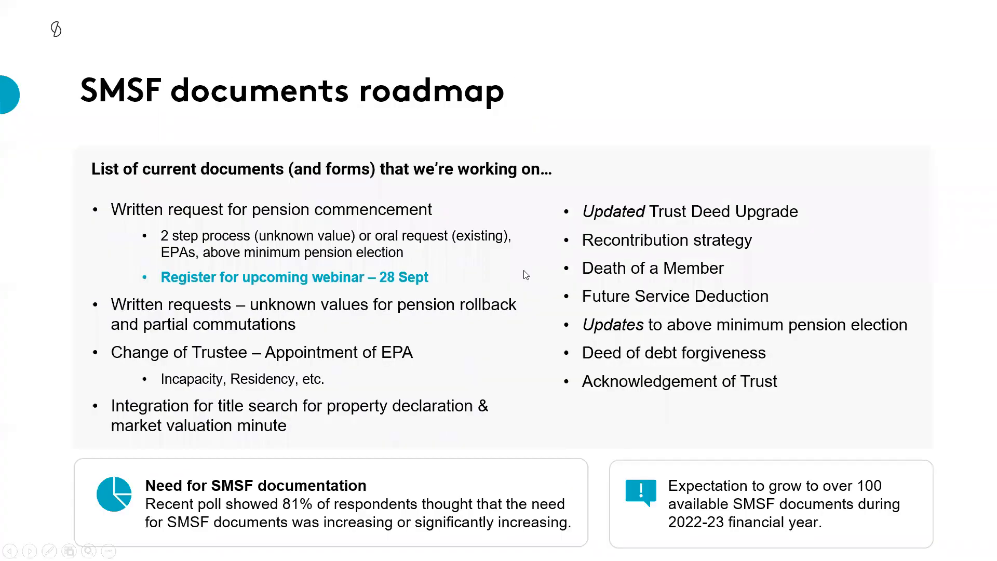